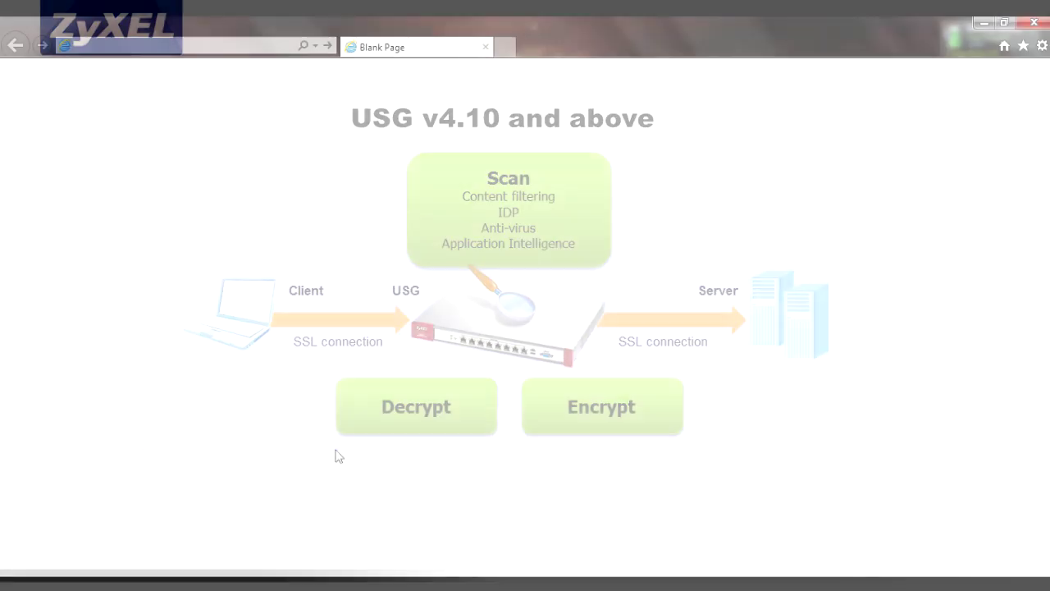
Load 192.168.1.1 in Internet Explorer and proceed past the certificate warning.
type("192.168.1.1/")
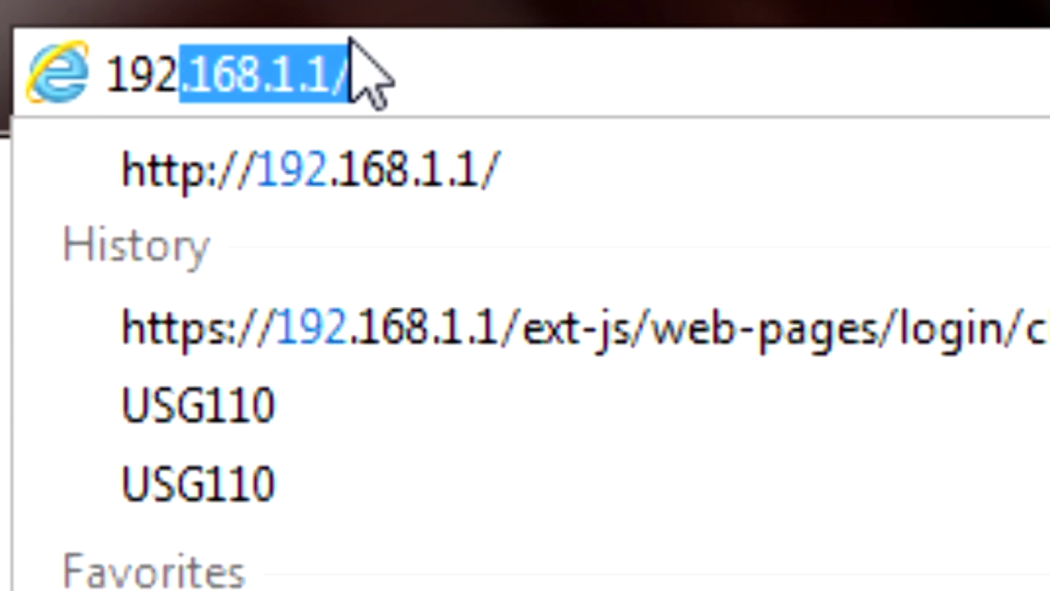
type(".168.1.1")
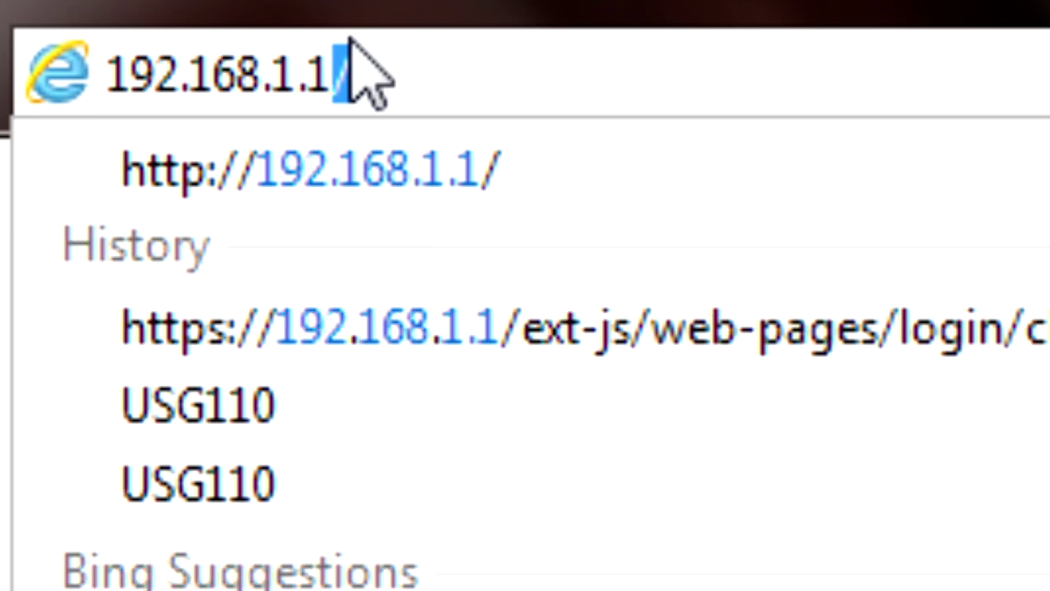
key("Return")
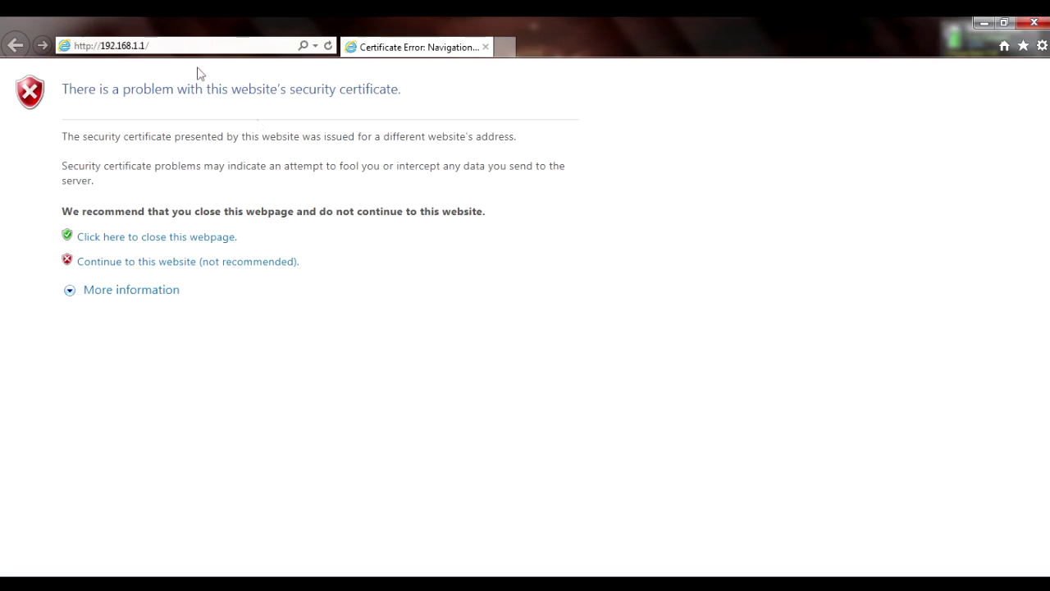
left_click(272, 263)
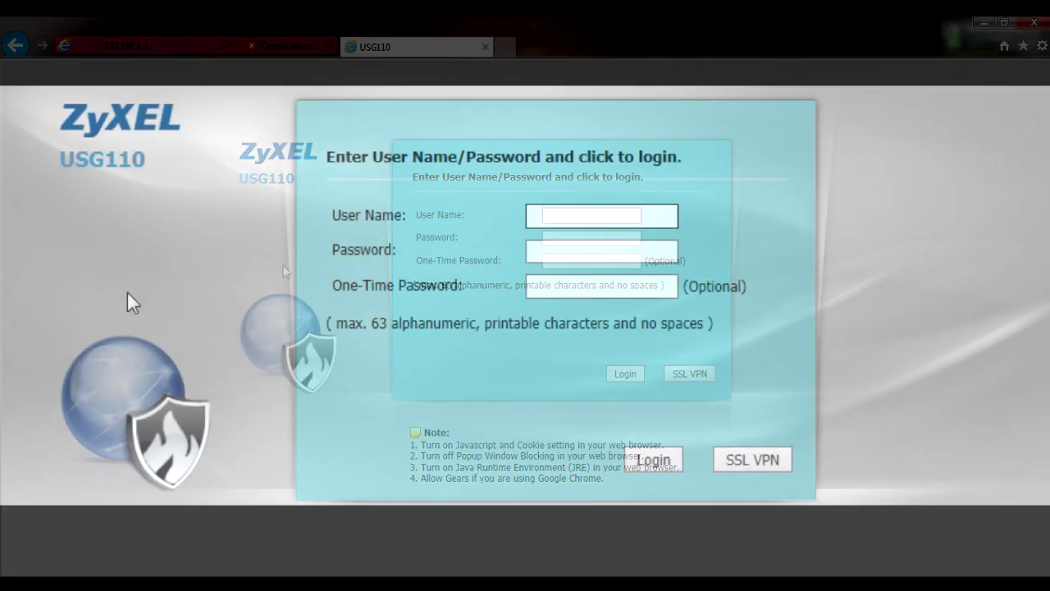
Log in with the admin account and its password, then start entering a new admin password.
type("admin")
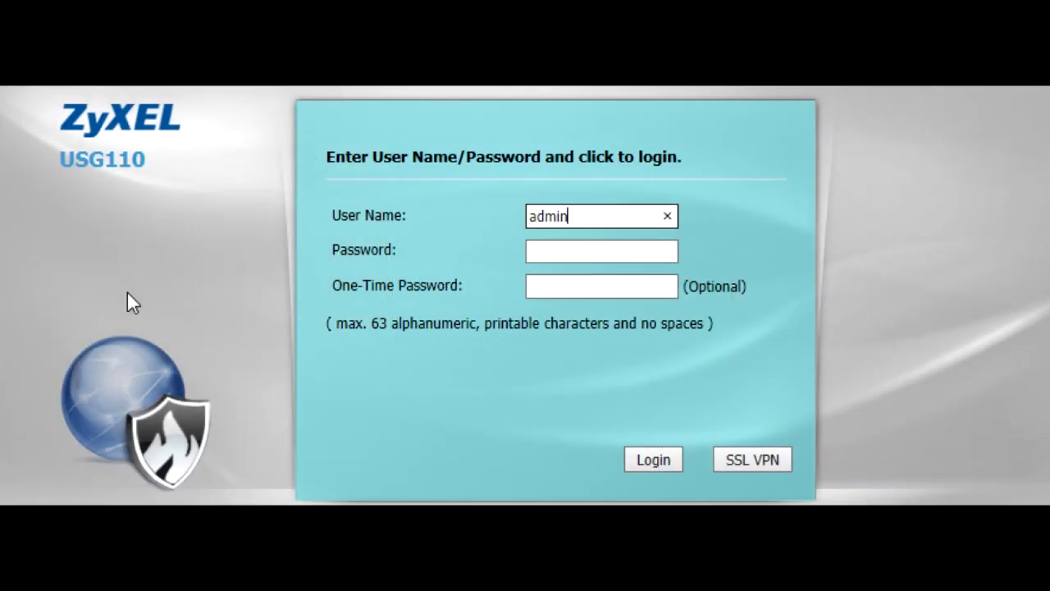
key("Tab")
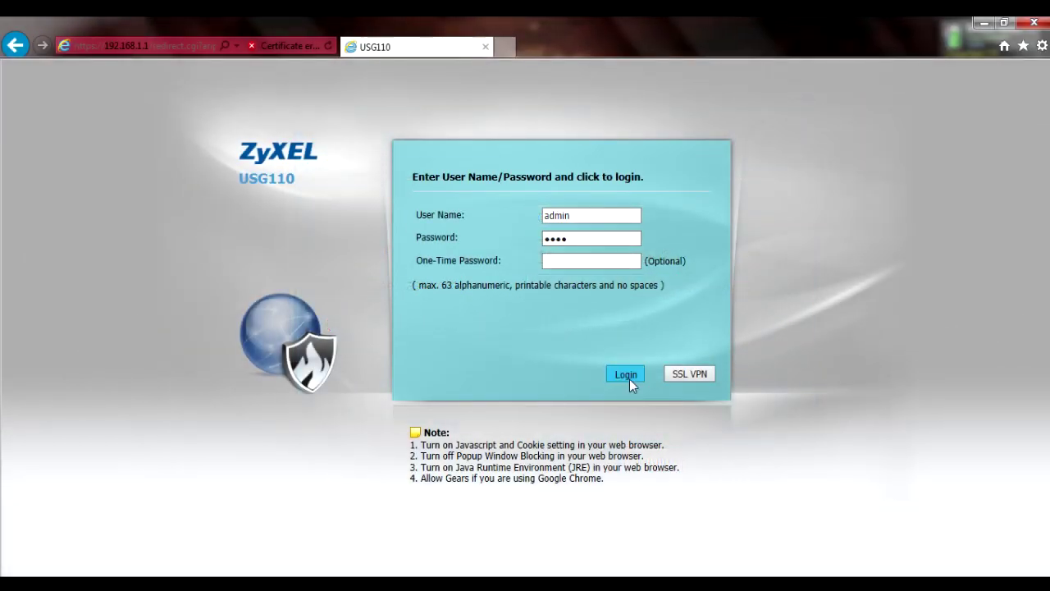
left_click(627, 376)
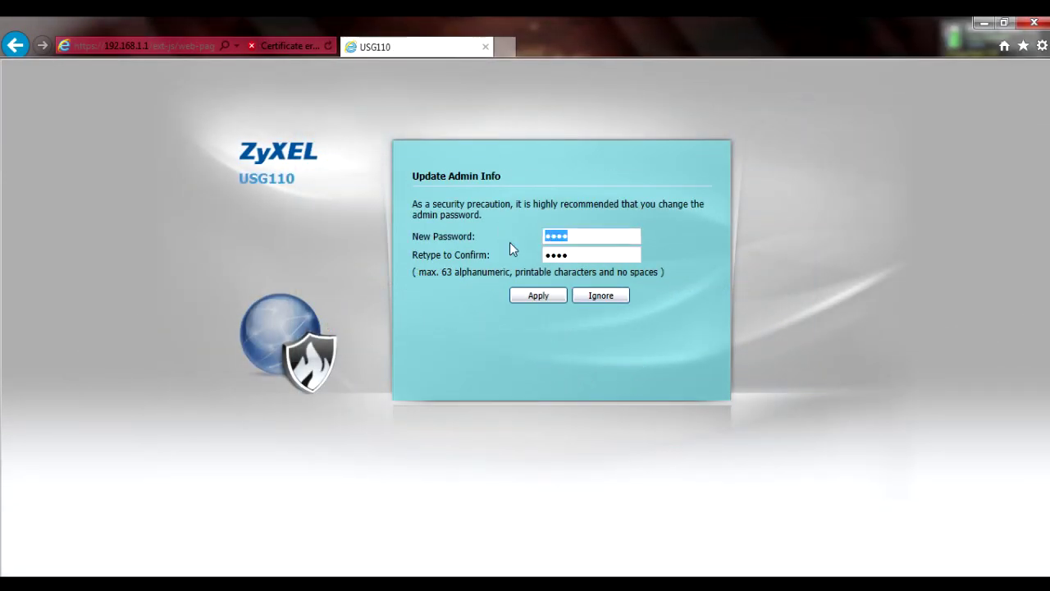
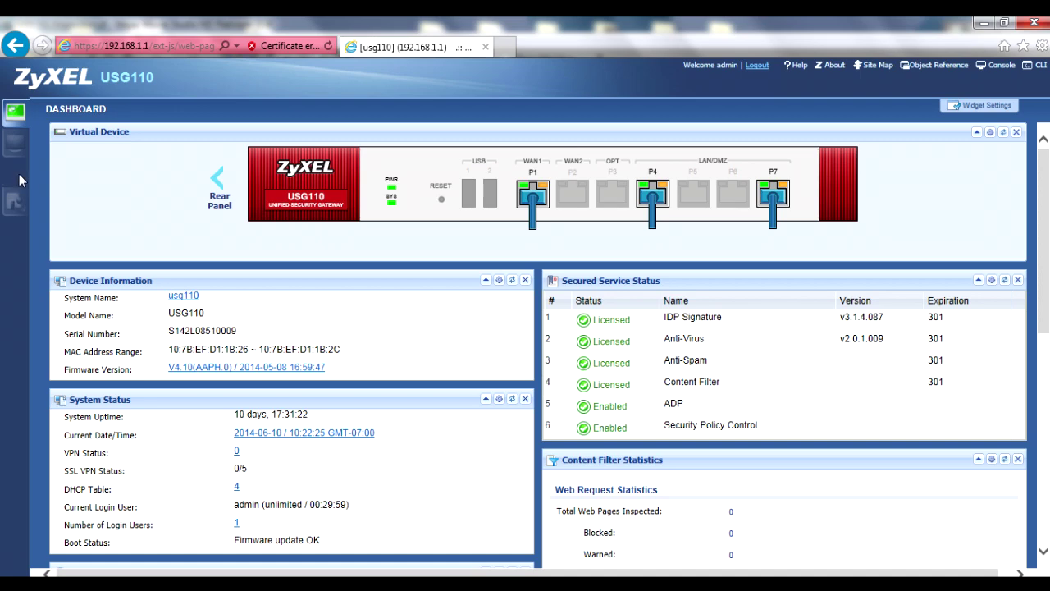
Go to Configuration > Object > Certificate and open the 'default' certificate's details.
left_click(20, 178)
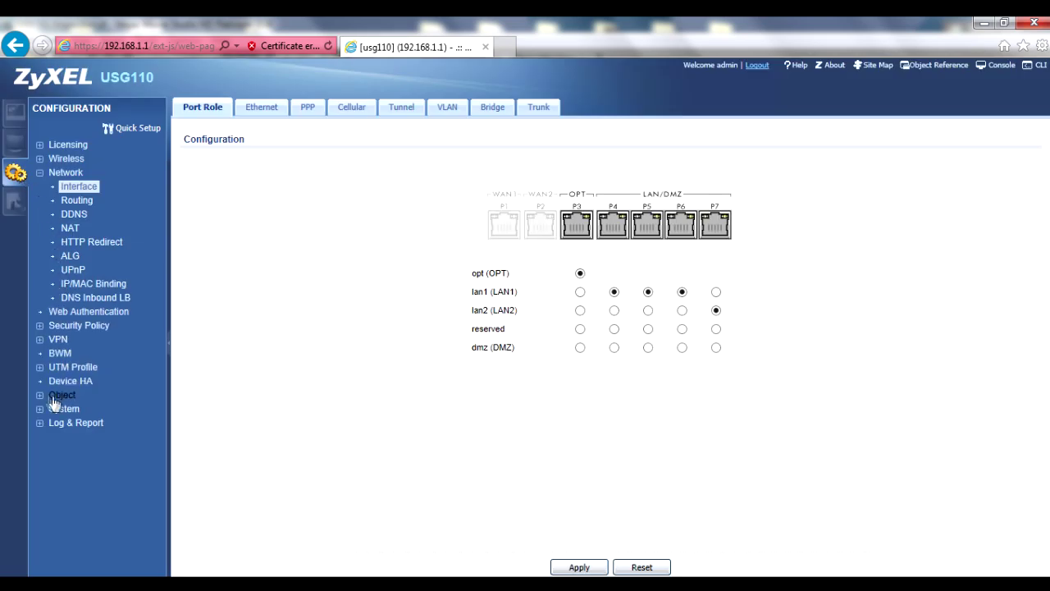
left_click(43, 396)
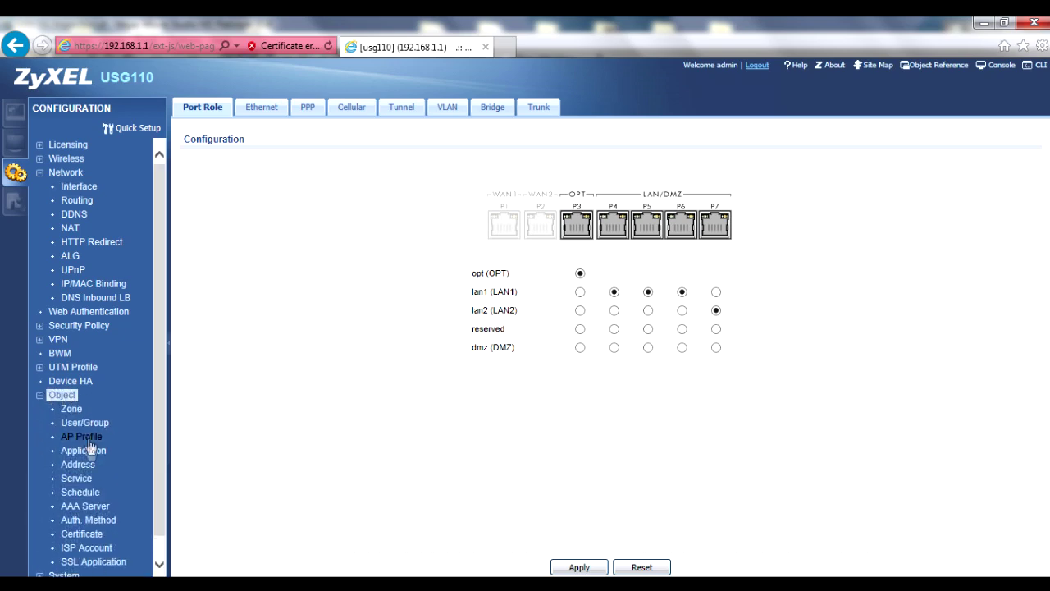
left_click(82, 533)
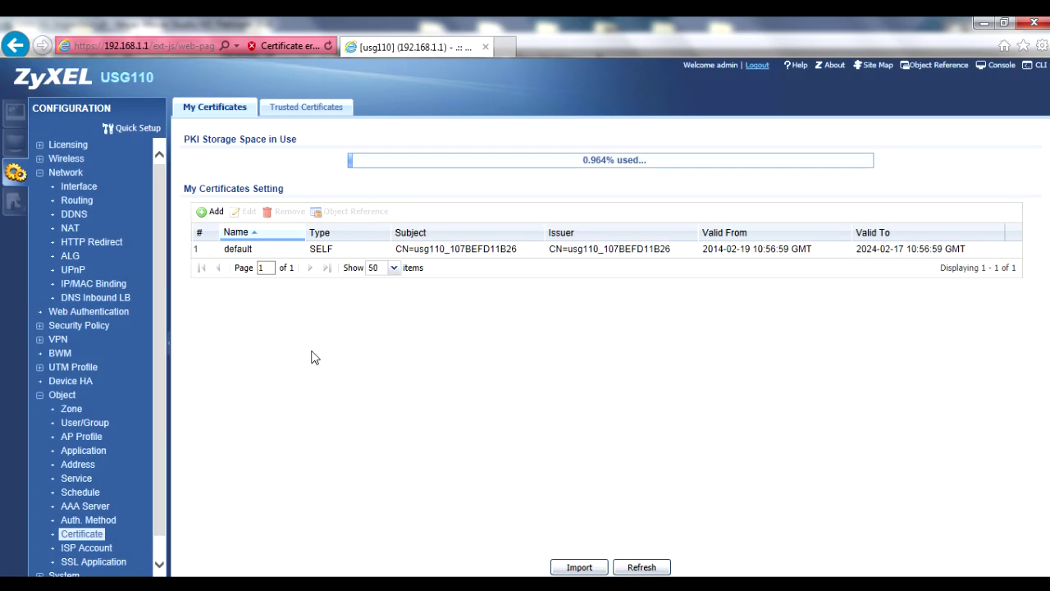
left_click(331, 250)
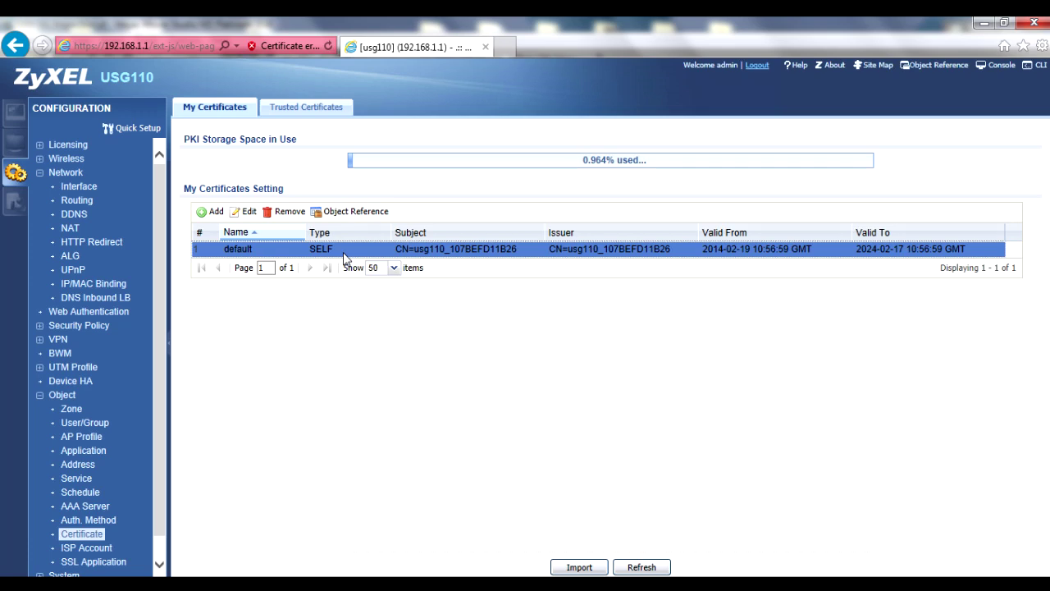
double_click(343, 252)
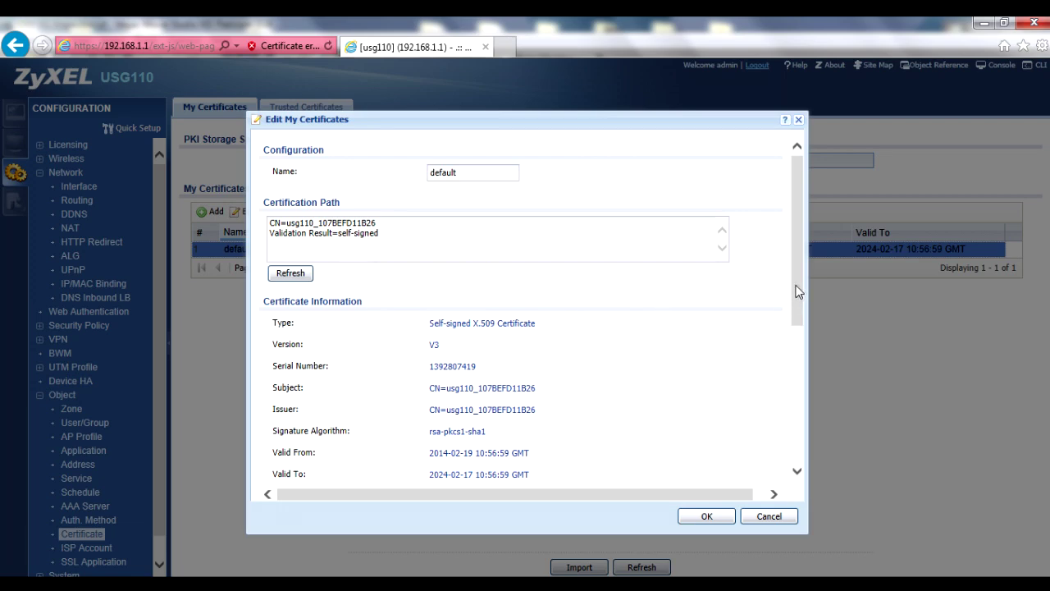
Export the default certificate without its private key and save the downloaded file.
scroll(799, 291, "down", 2)
scroll(804, 369, "down", 3)
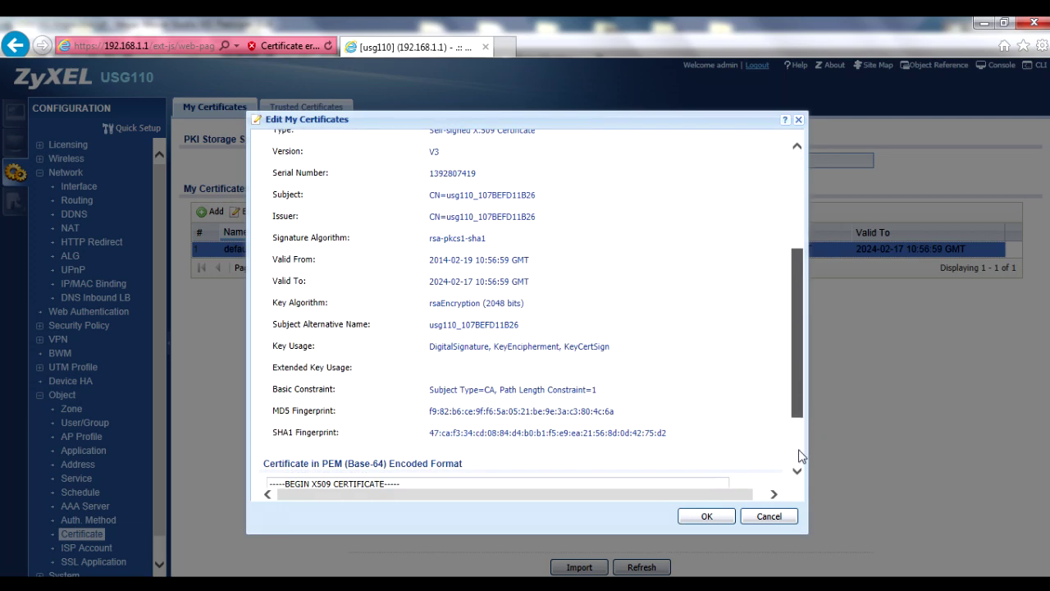
scroll(800, 456, "down", 3)
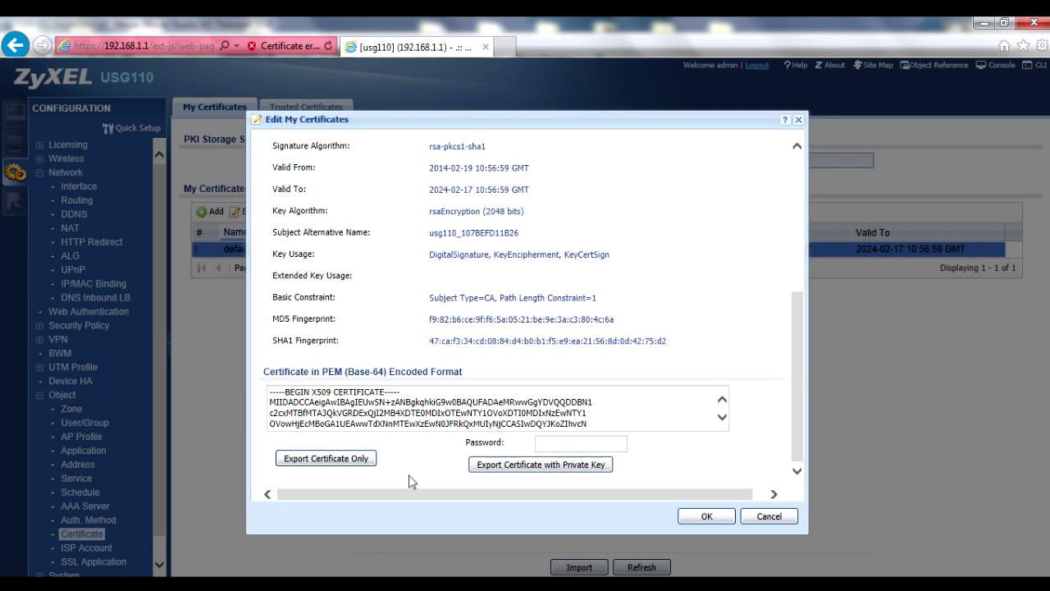
left_click(351, 466)
left_click(351, 461)
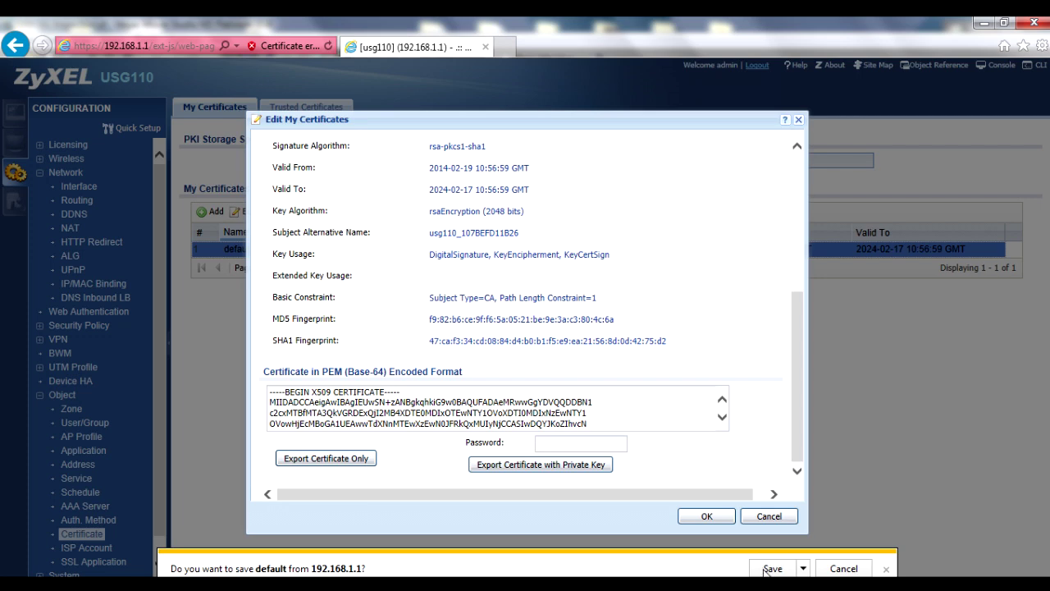
left_click(771, 569)
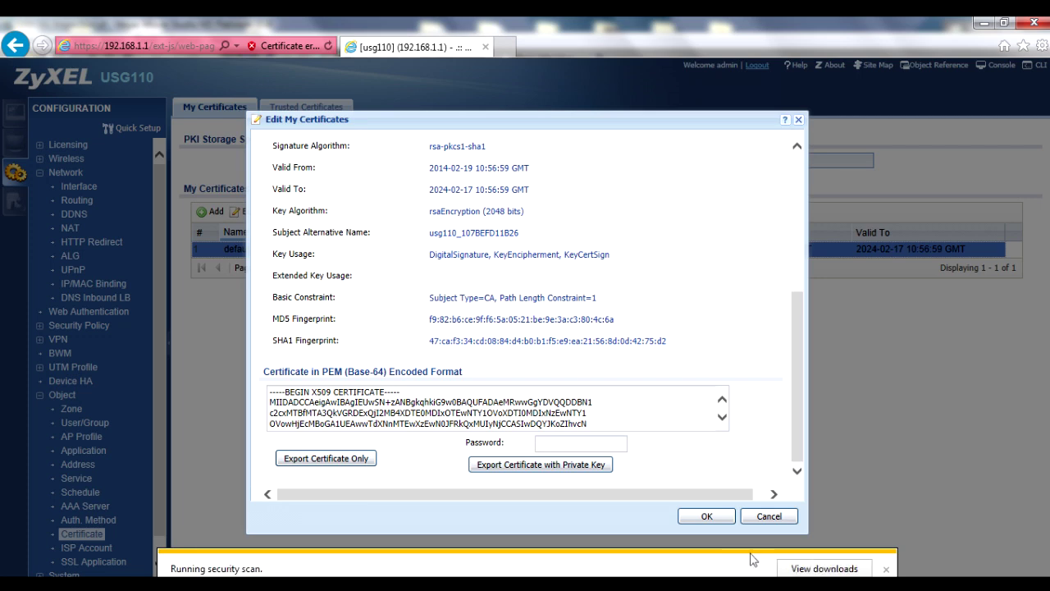
left_click(894, 571)
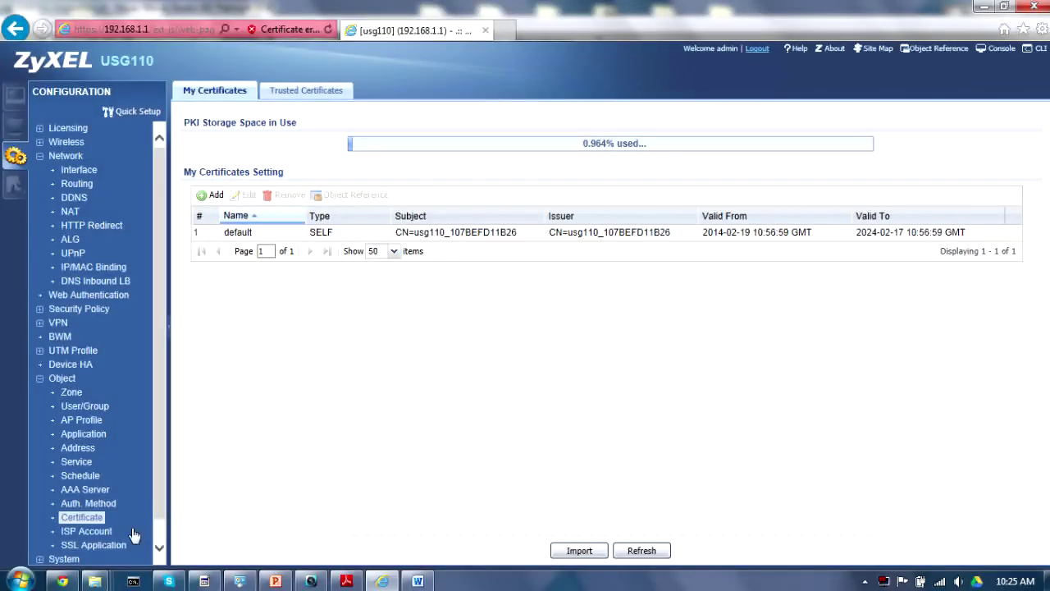
Launch certmgr.msc and start an import into Trusted Root Certification Authorities.
left_click(23, 580)
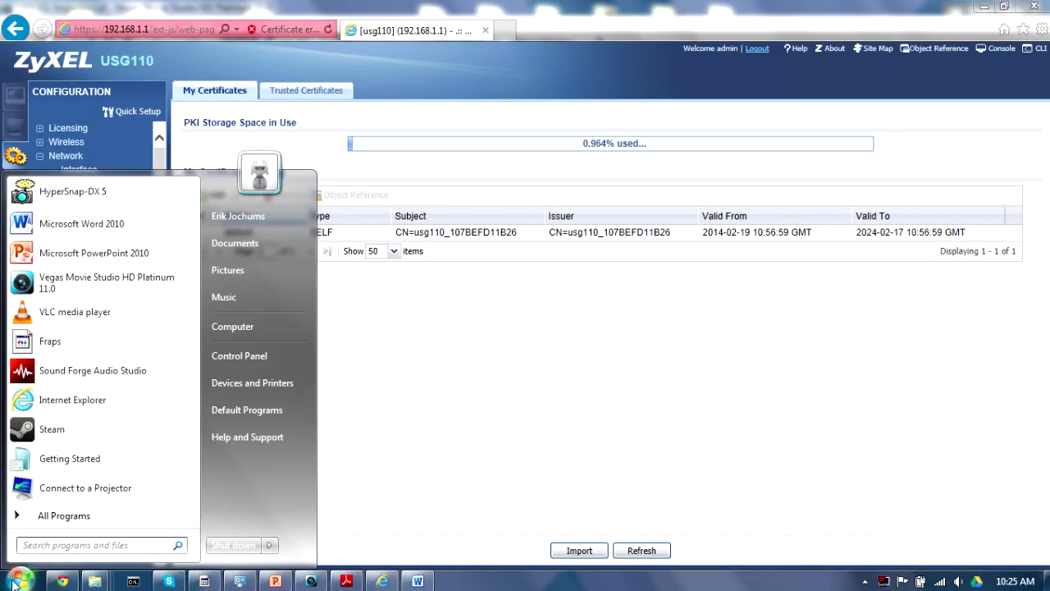
type("cert")
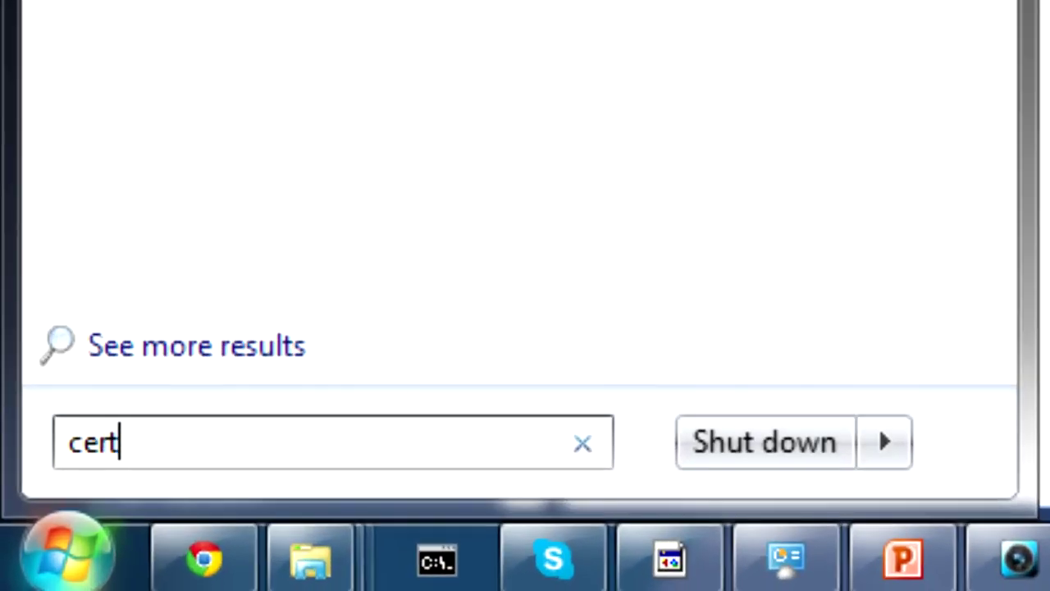
type("mgr.")
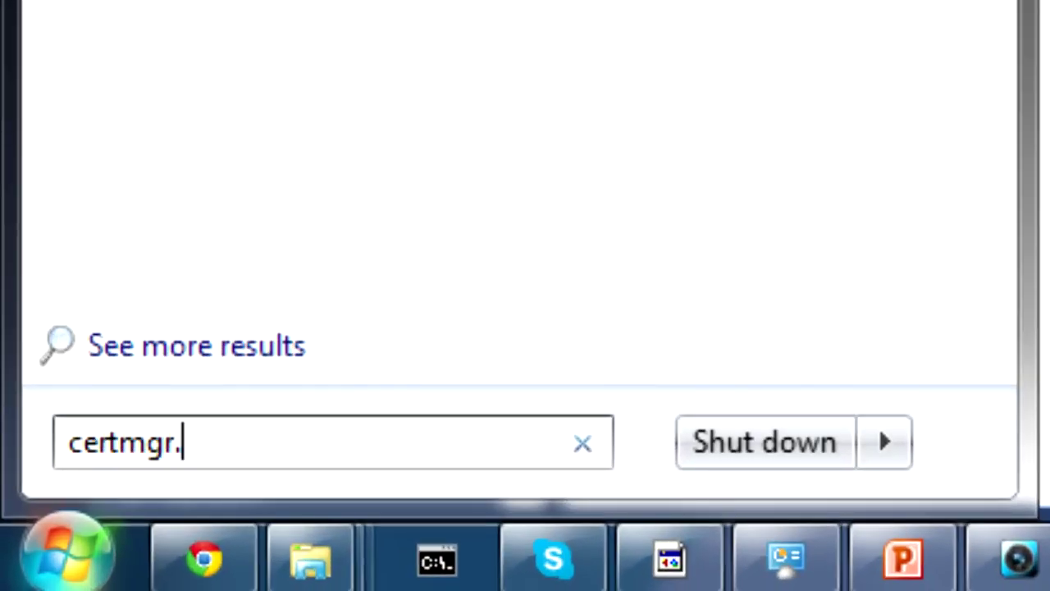
type("msc")
key("Return")
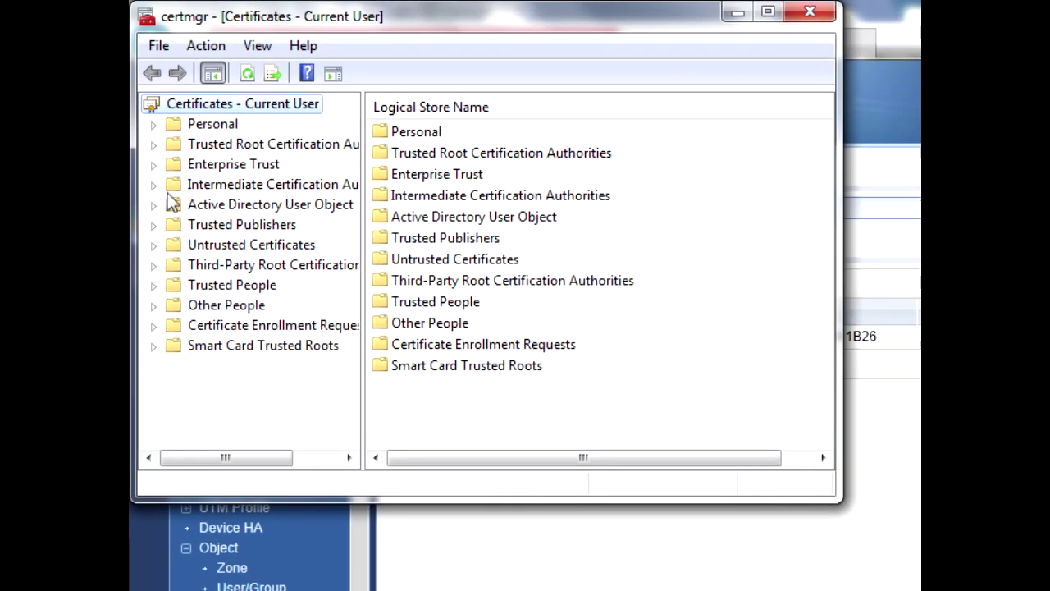
left_click(153, 144)
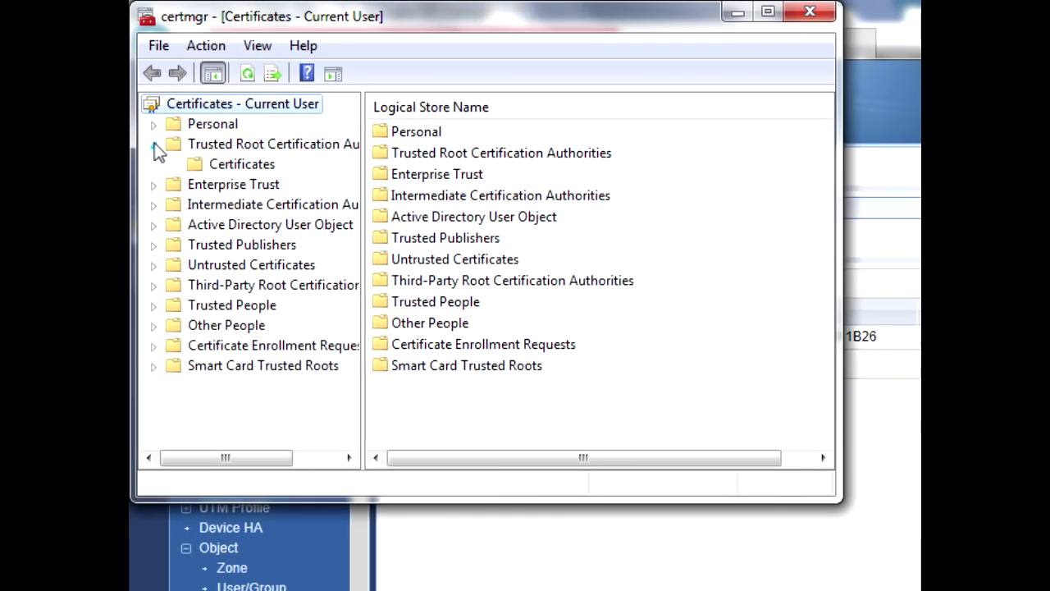
left_click(230, 169)
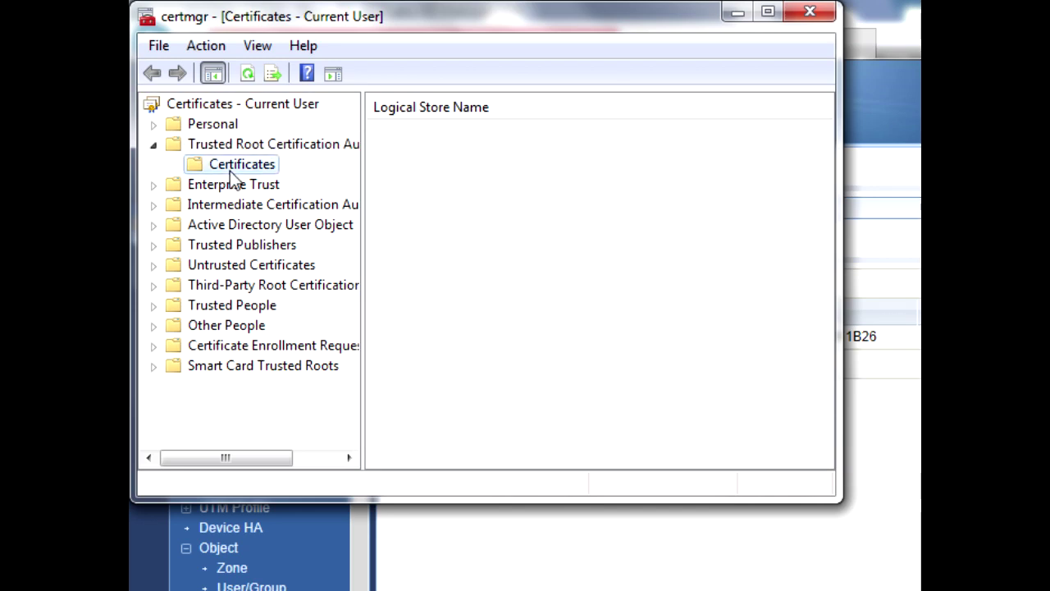
left_click(214, 50)
mouse_move(243, 74)
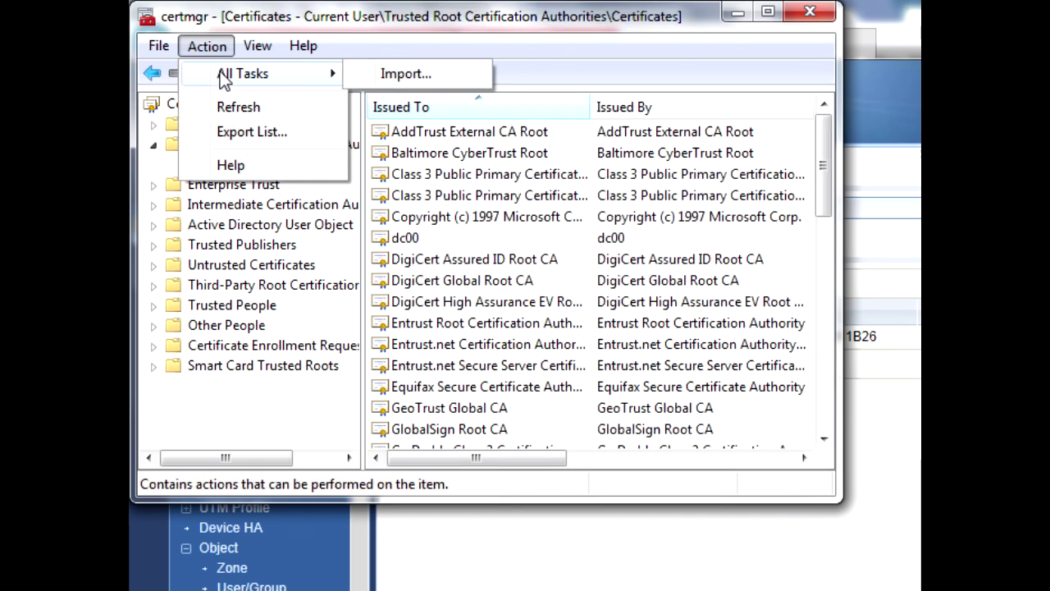
left_click(372, 74)
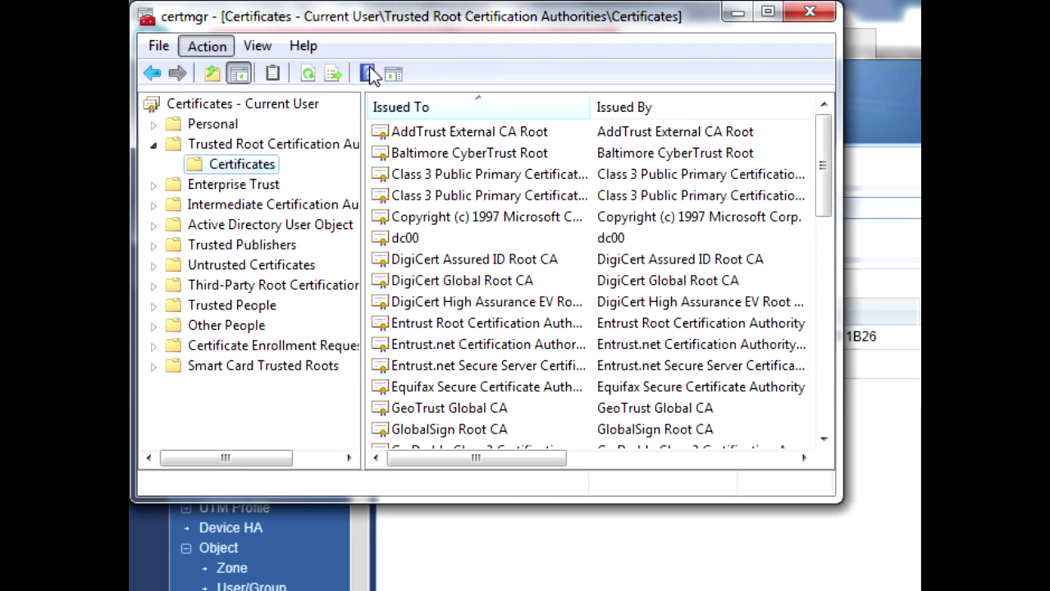
Select the 'default' file using the All Files filter and finish the import wizard.
left_click(554, 506)
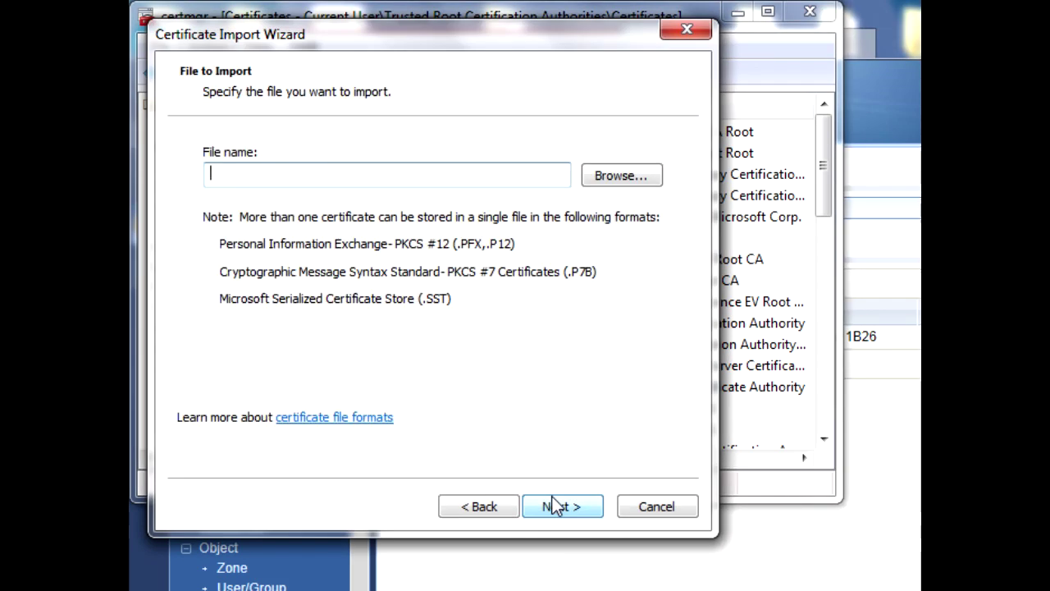
left_click(614, 177)
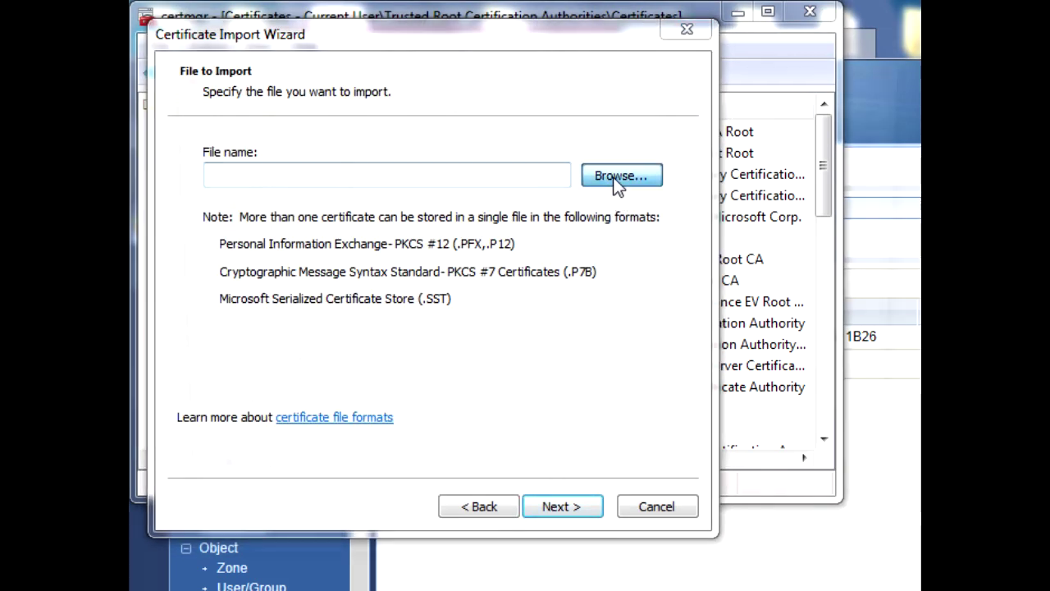
left_click(709, 517)
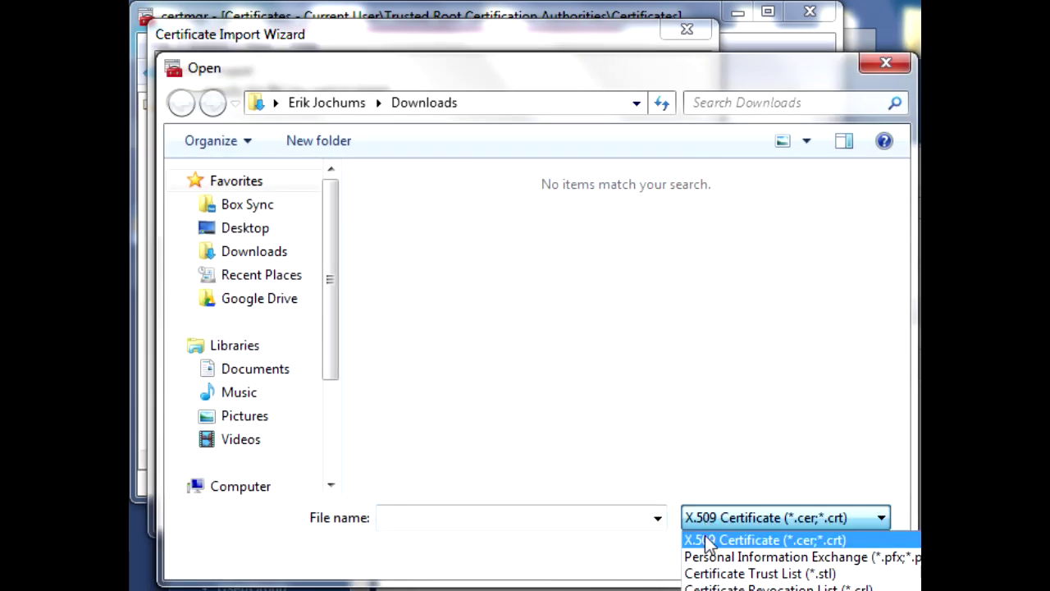
left_click(711, 589)
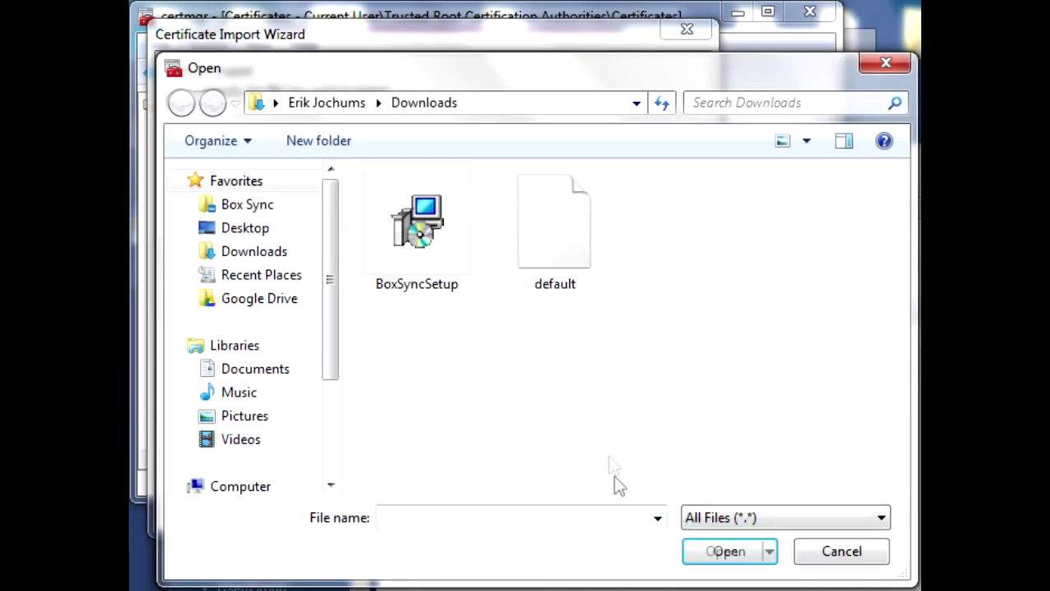
left_click(565, 259)
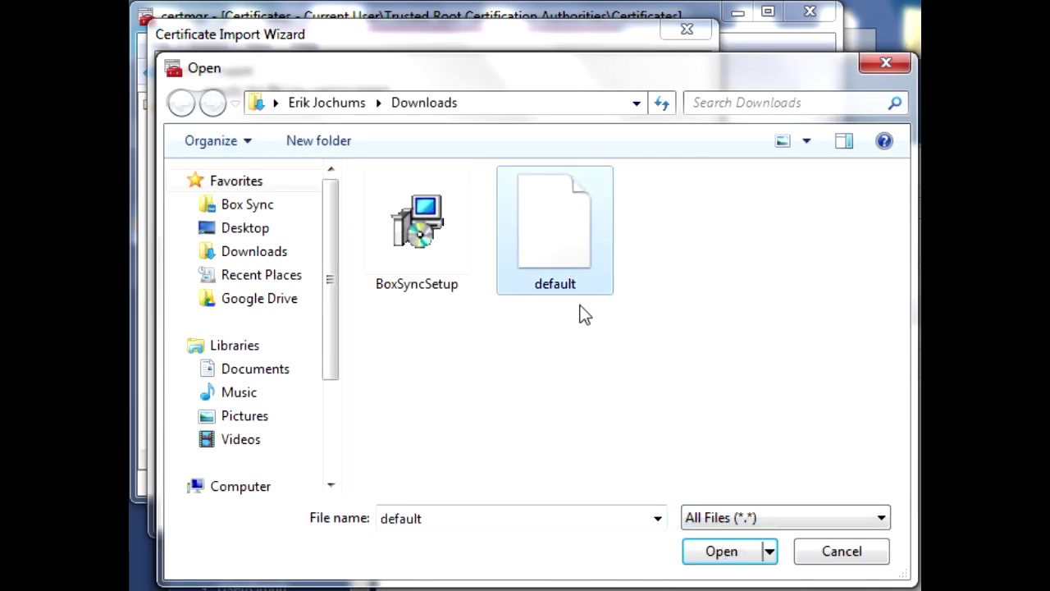
left_click(697, 556)
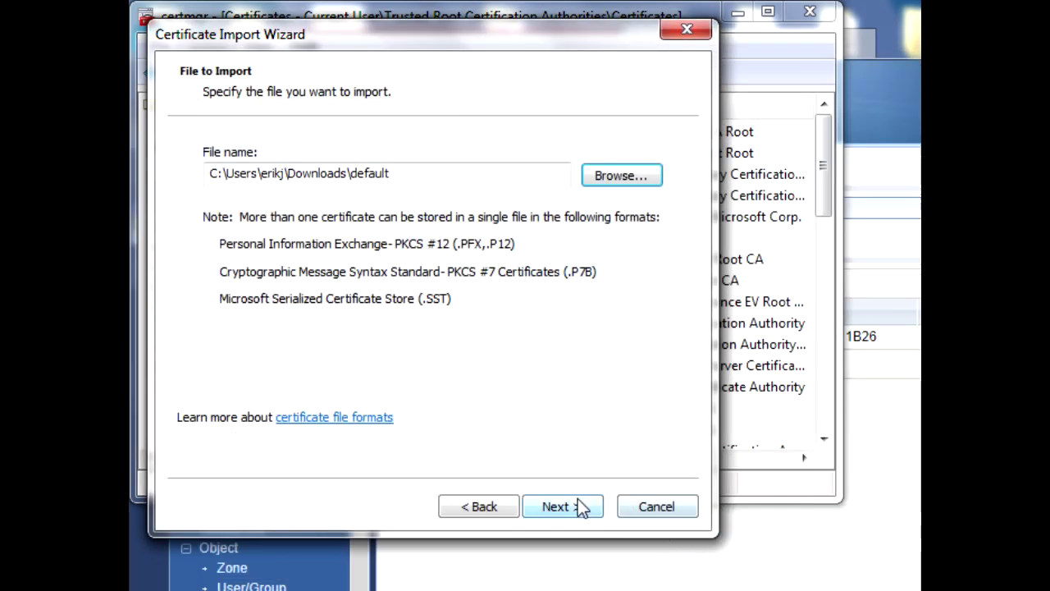
left_click(577, 506)
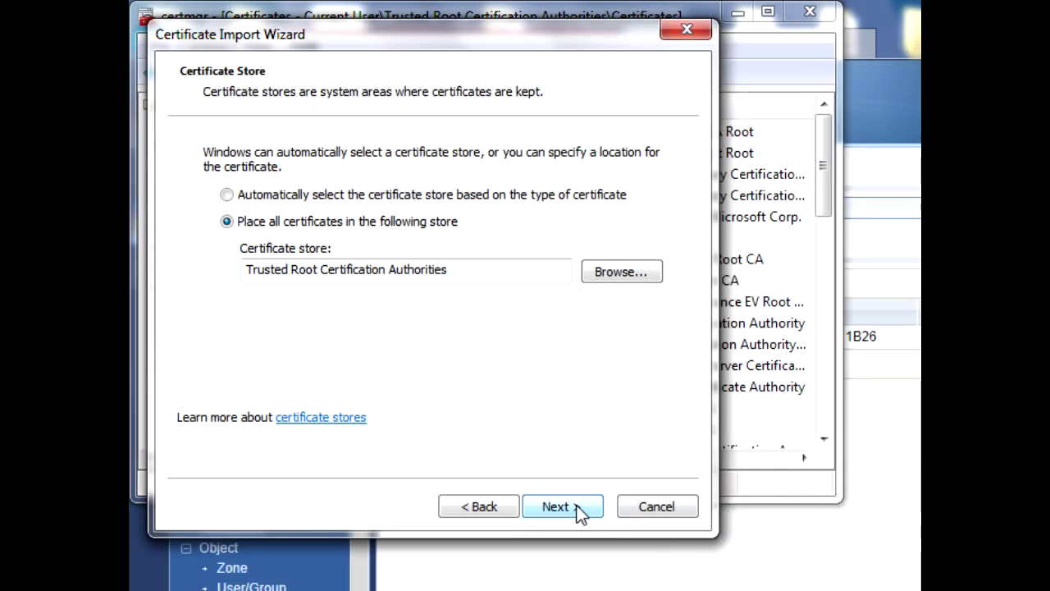
left_click(578, 506)
left_click(578, 506)
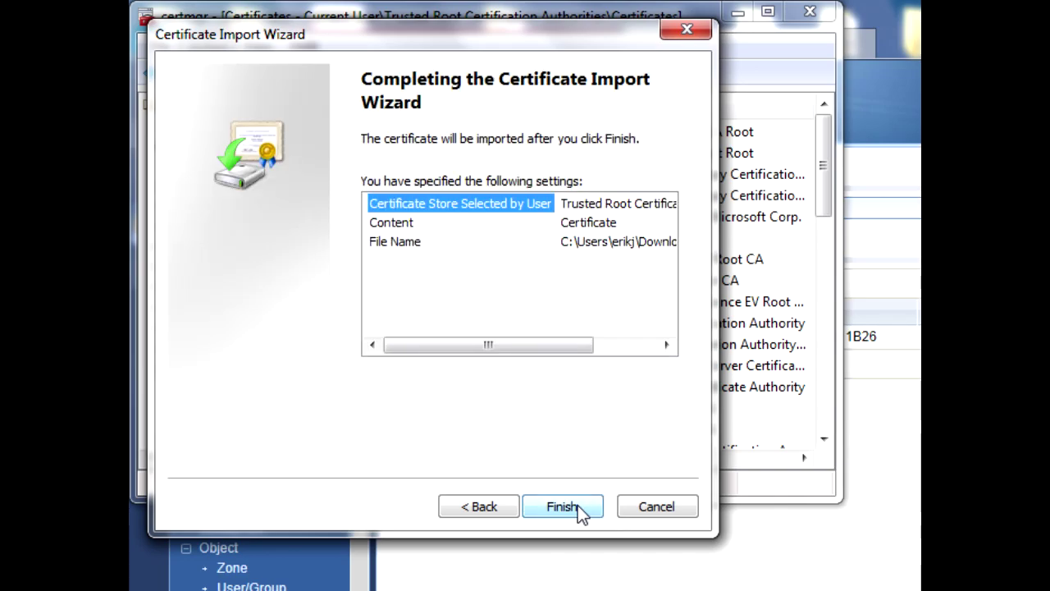
left_click(577, 505)
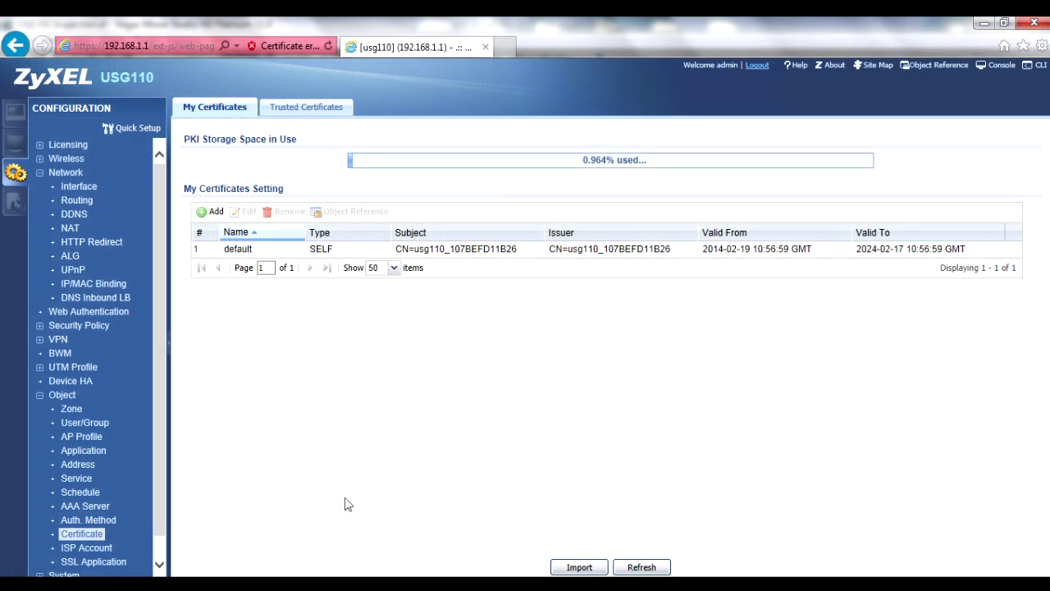
Go to UTM Profile > SSL Inspection in the navigation tree.
left_click(40, 368)
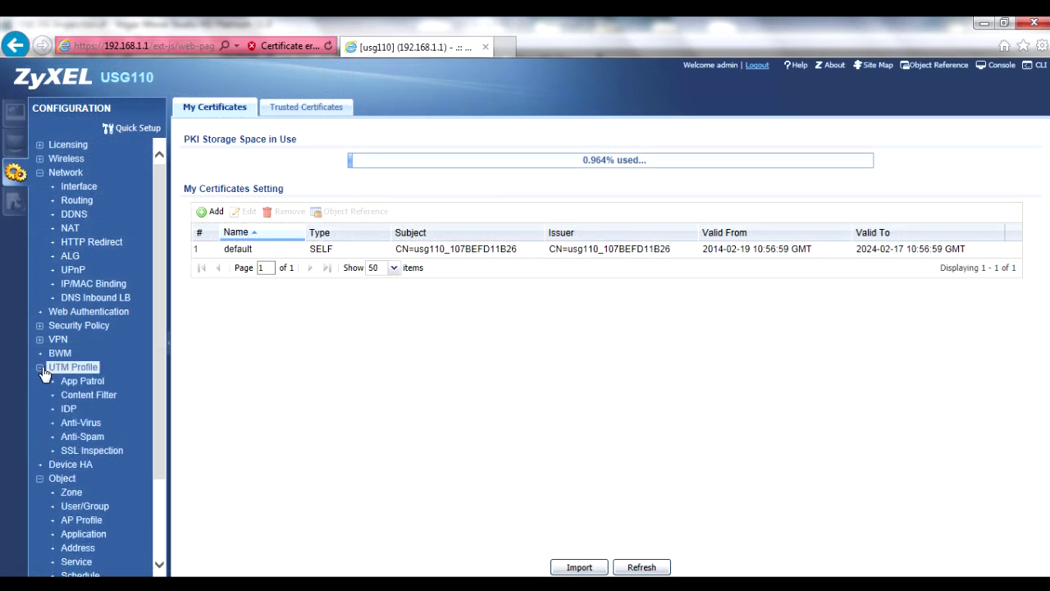
left_click(73, 447)
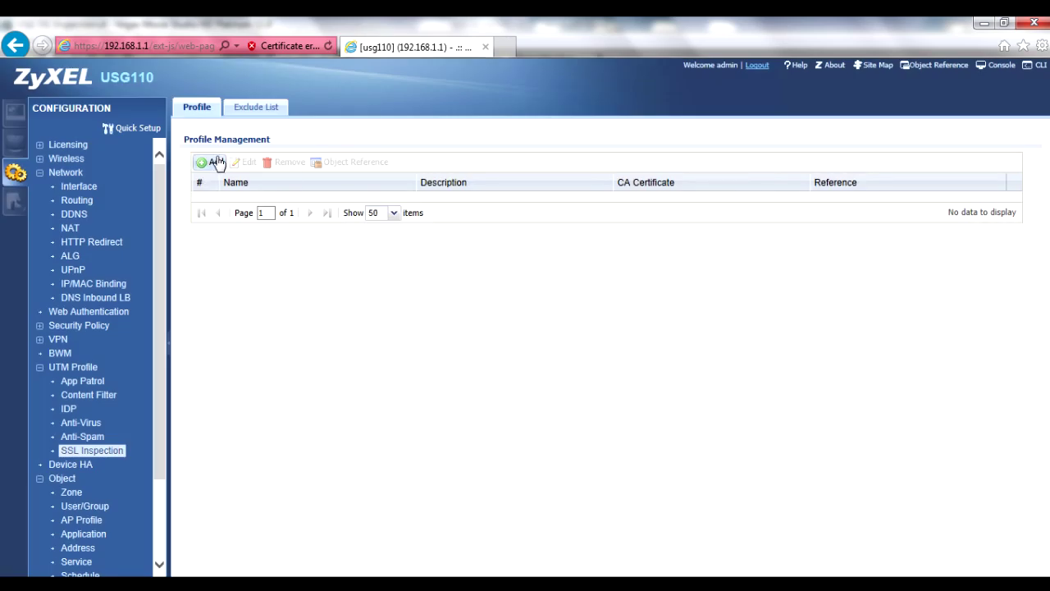
Add an SSL inspection profile named Test_SSL_Insp with description 'Test Profile'.
left_click(216, 161)
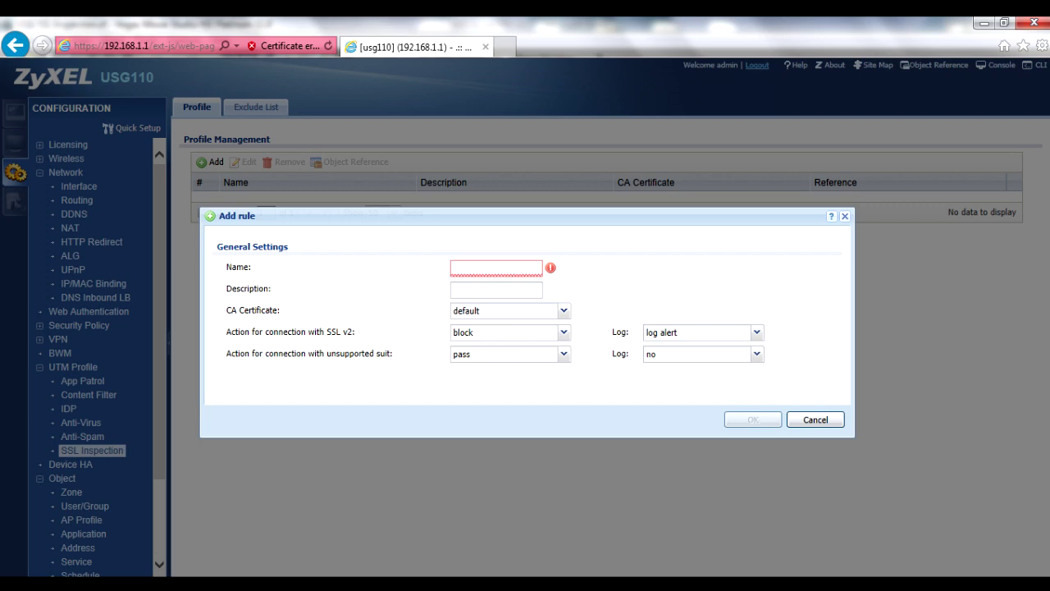
type("Test")
type("_SSL_Insp")
key("Tab")
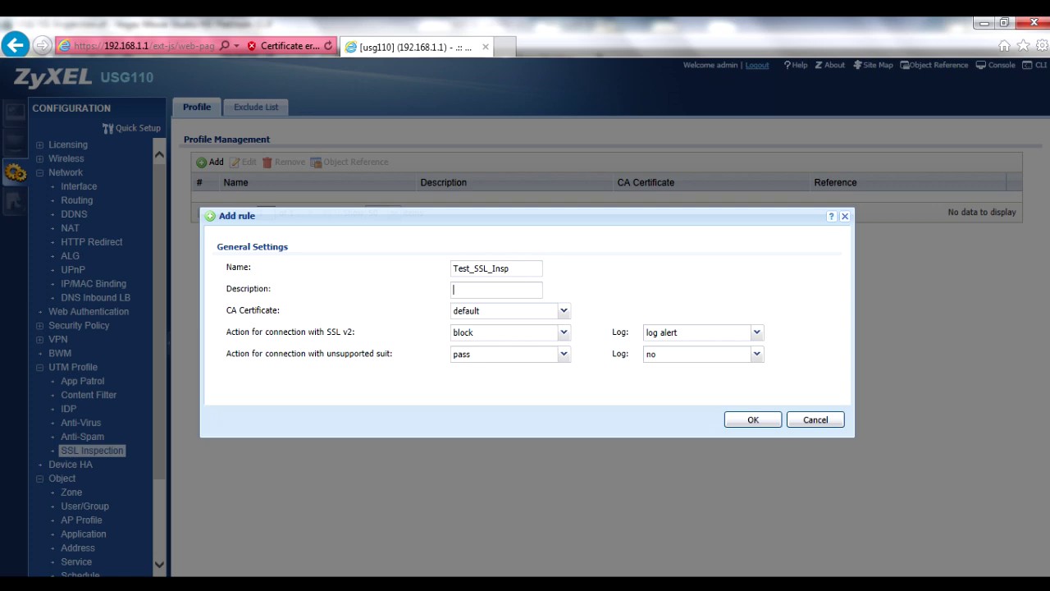
type("Test Acfcou")
key("BackSpace")
key("BackSpace")
key("BackSpace")
key("BackSpace")
key("BackSpace")
type("Profile")
Keep the default CA certificate, block SSL v2, pass unsupported suites, and save the profile.
left_click(564, 311)
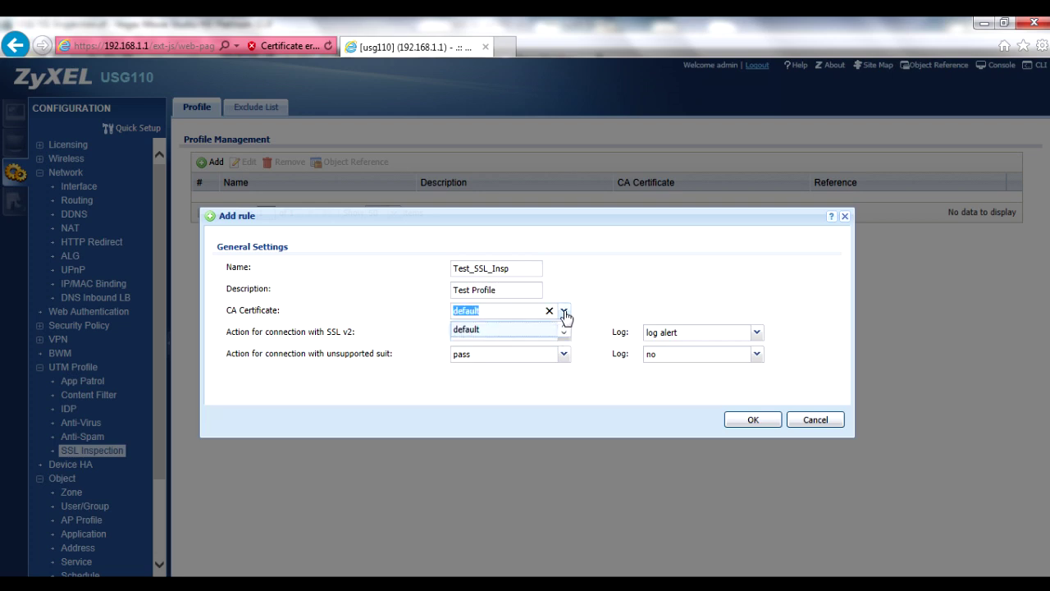
left_click(564, 312)
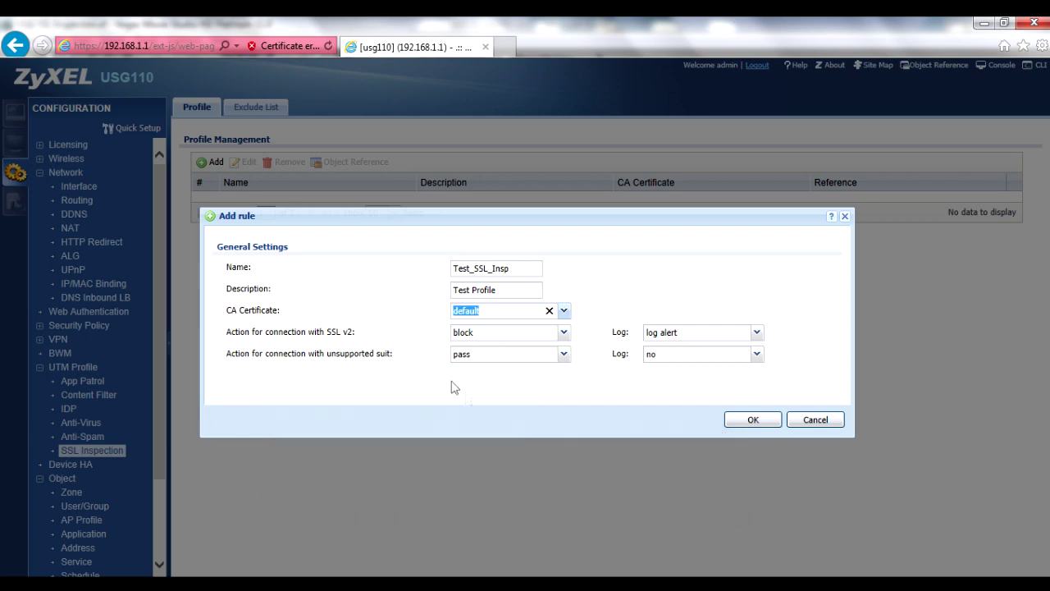
left_click(563, 334)
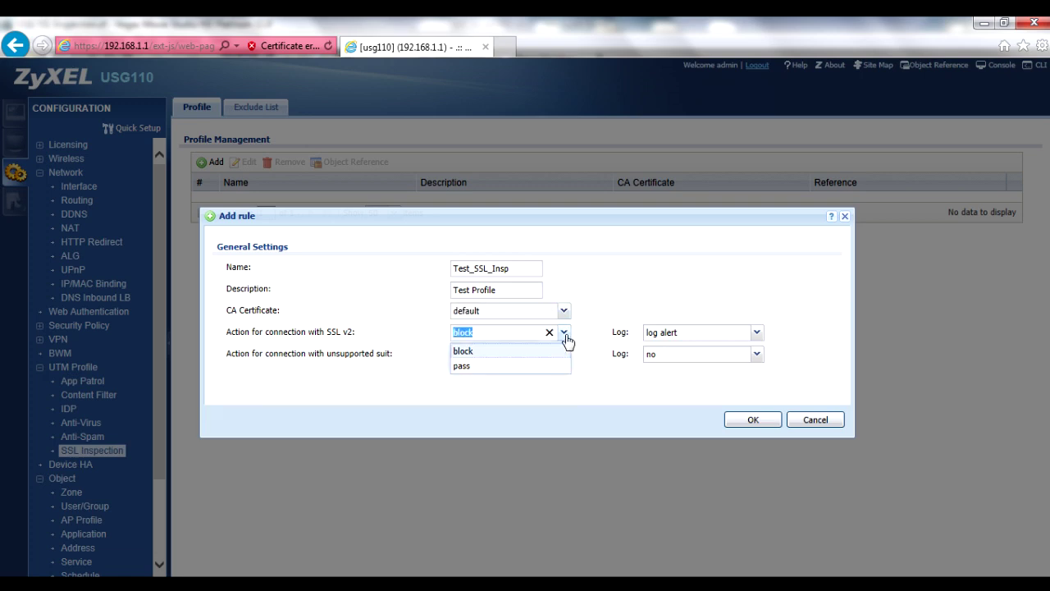
left_click(563, 333)
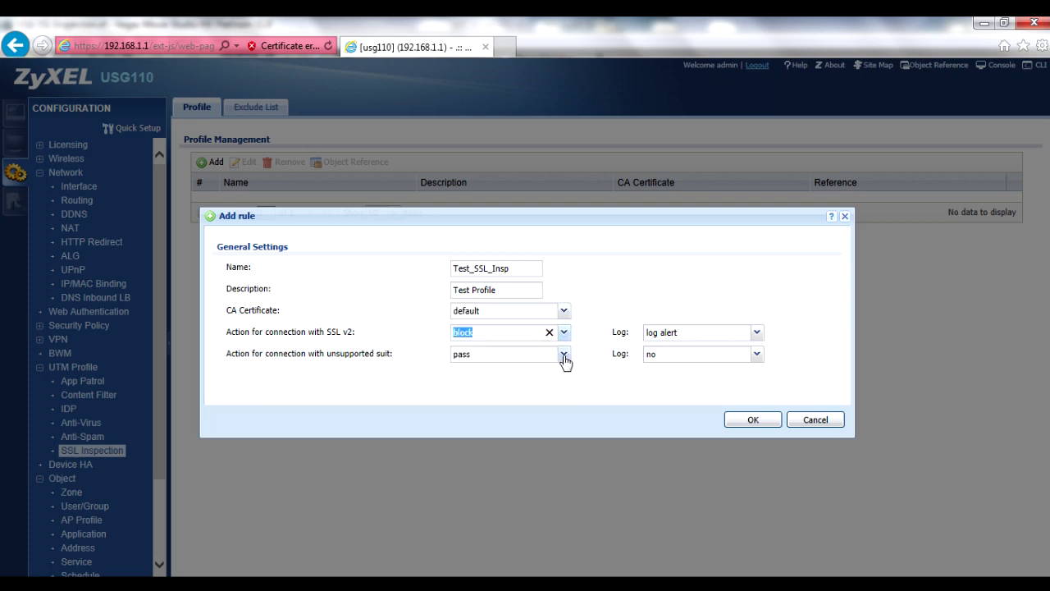
left_click(564, 355)
left_click(564, 356)
left_click(750, 421)
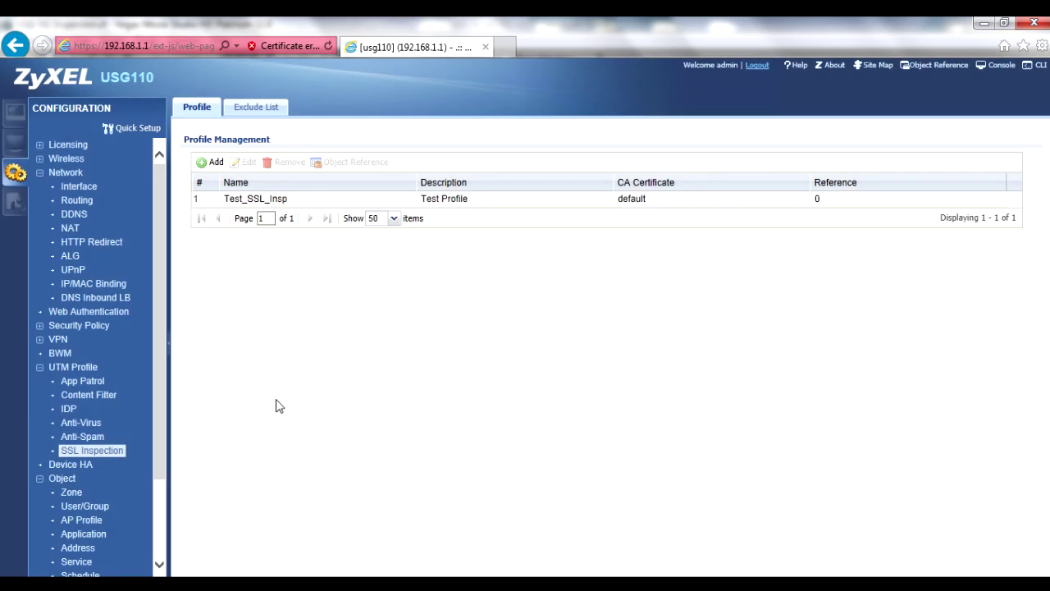
Add a new Policy Control rule with SSL Inspection set to Test_SSL_Insp.
left_click(39, 326)
left_click(110, 343)
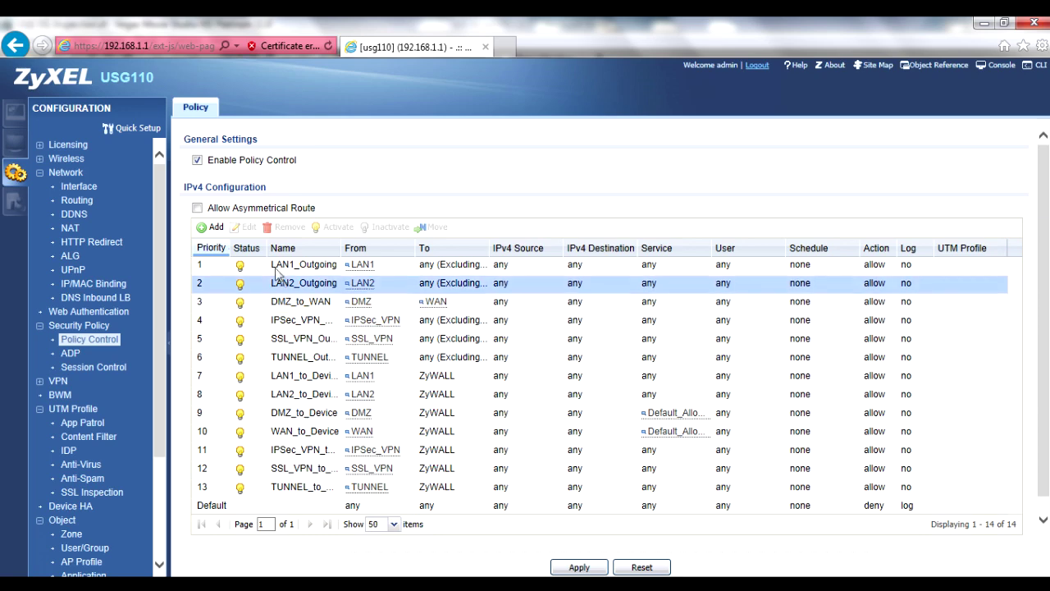
left_click(217, 229)
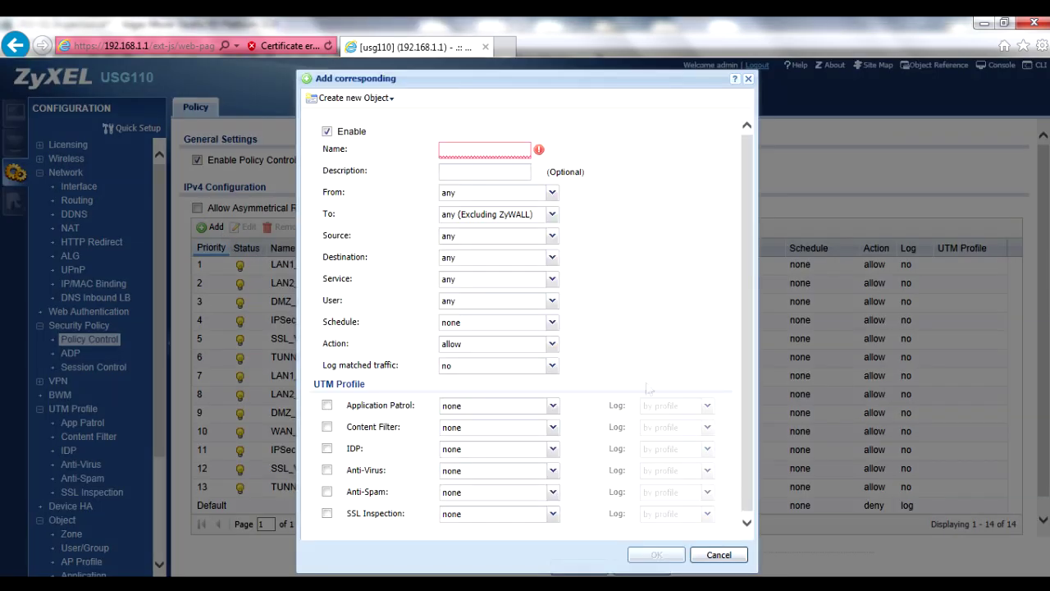
left_click(327, 513)
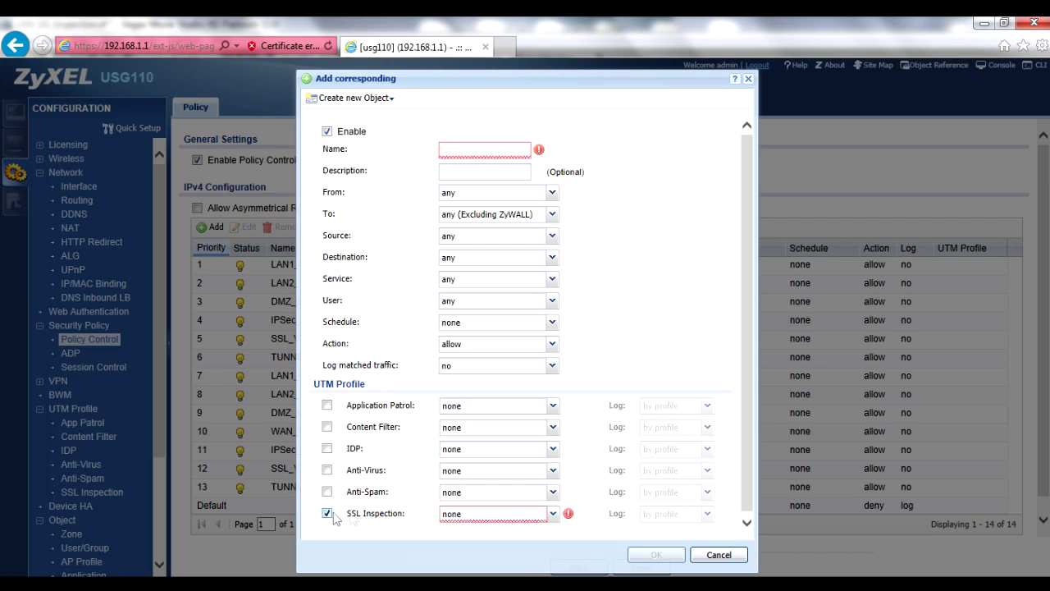
left_click(552, 513)
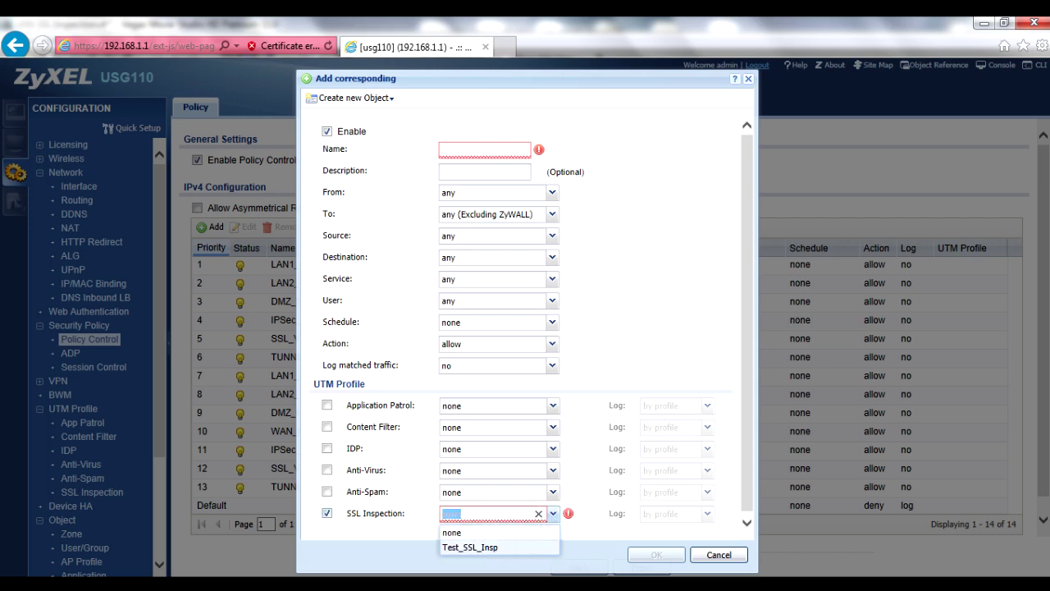
left_click(491, 546)
Enable Application Patrol on the rule with the Netflix_Drop profile.
left_click(327, 405)
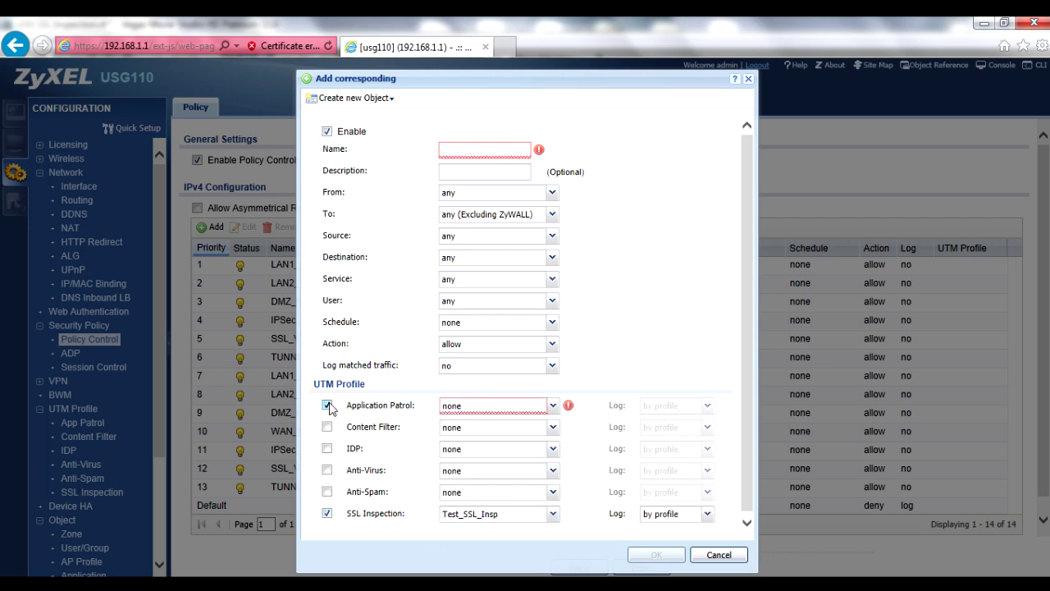
left_click(552, 405)
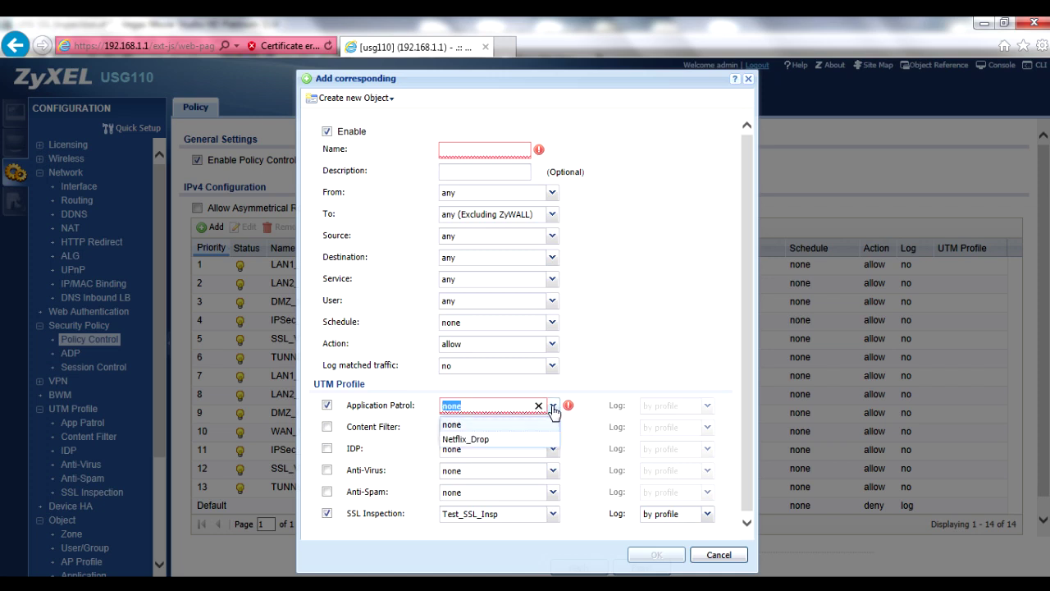
left_click(512, 439)
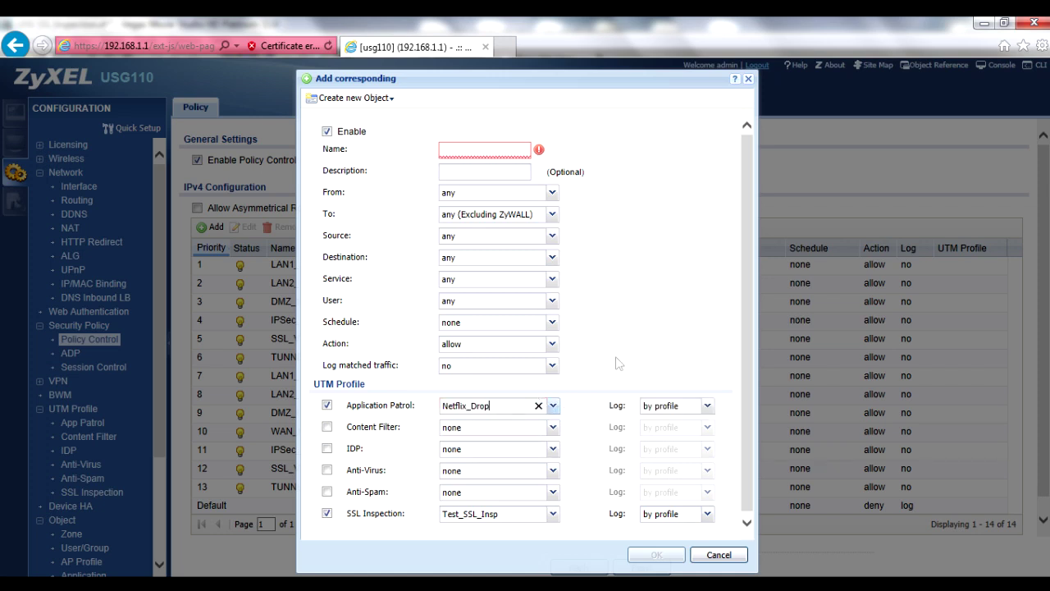
Name the policy Netflix_Drop with From zone LAN1 and To zone WAN.
left_click(484, 149)
type("Netflix")
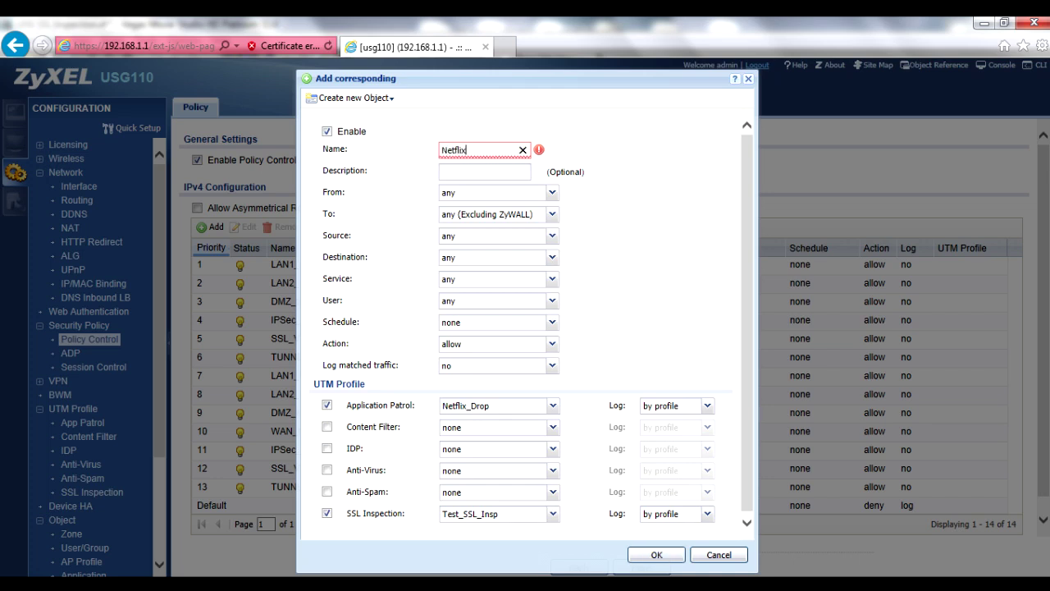
type("_Drop")
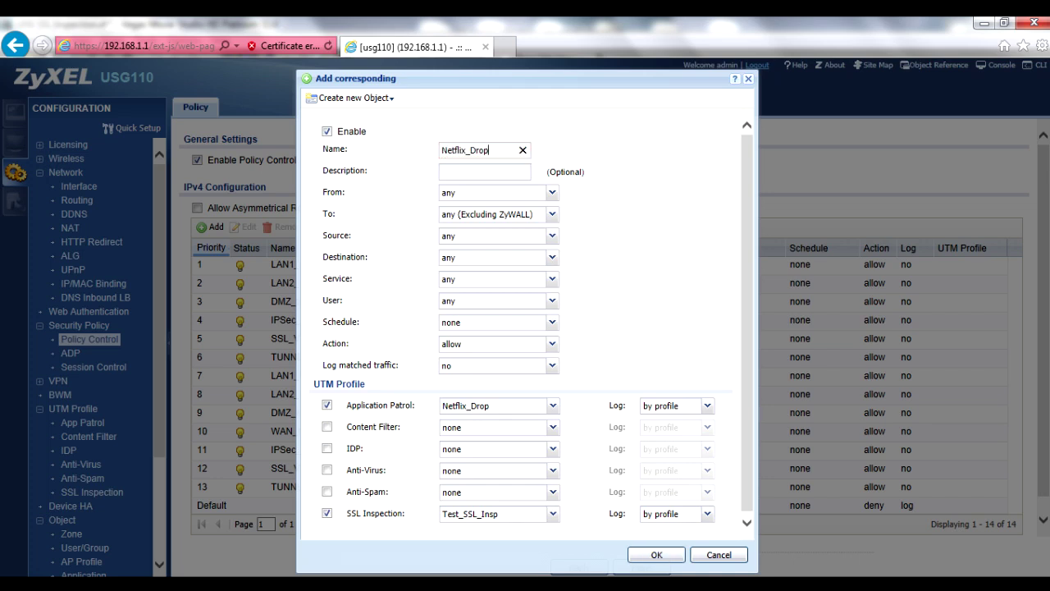
left_click(554, 194)
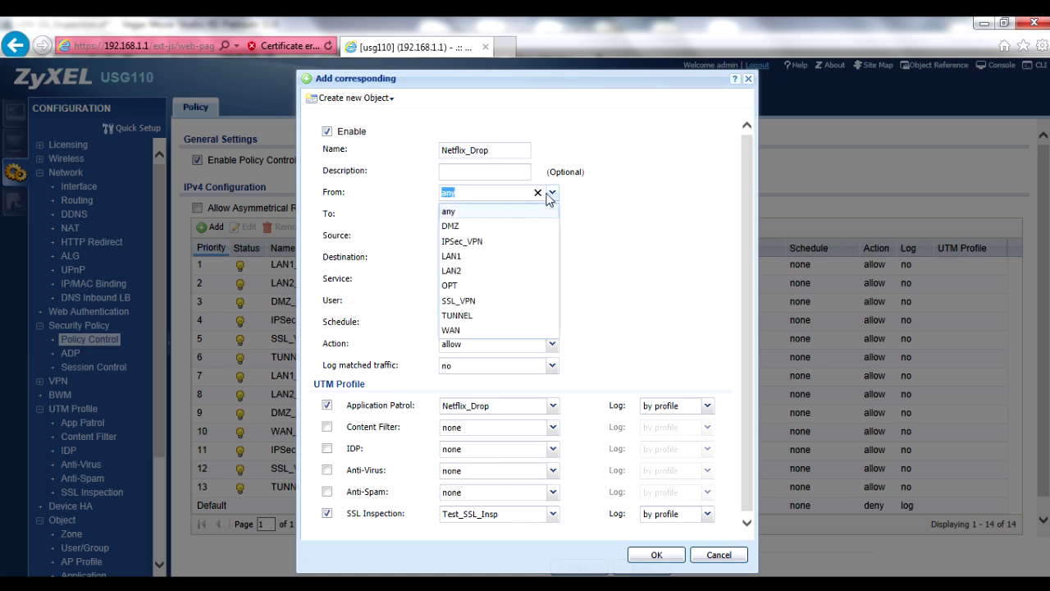
left_click(453, 256)
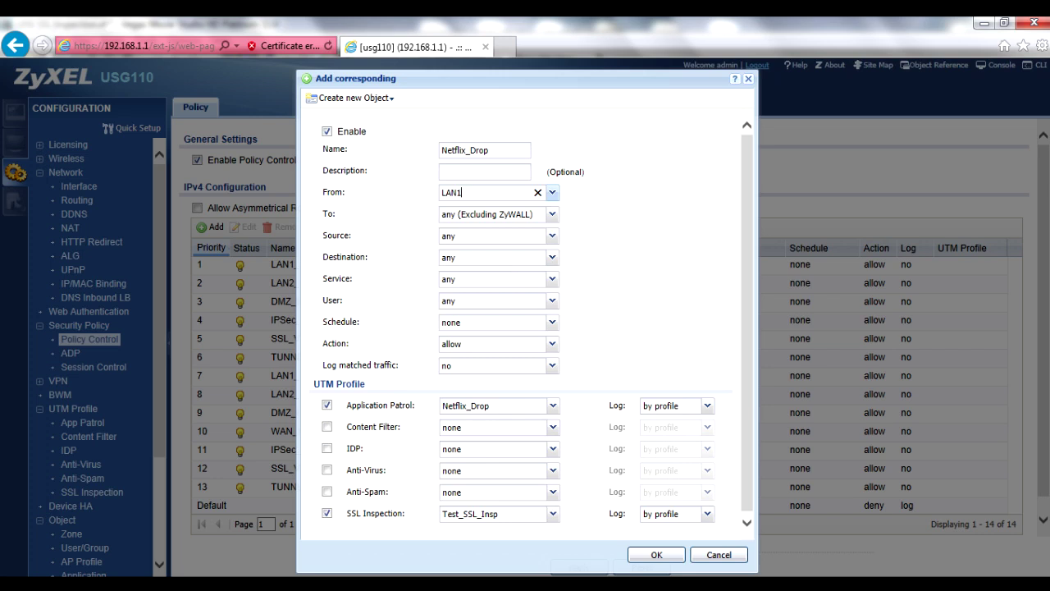
left_click(555, 215)
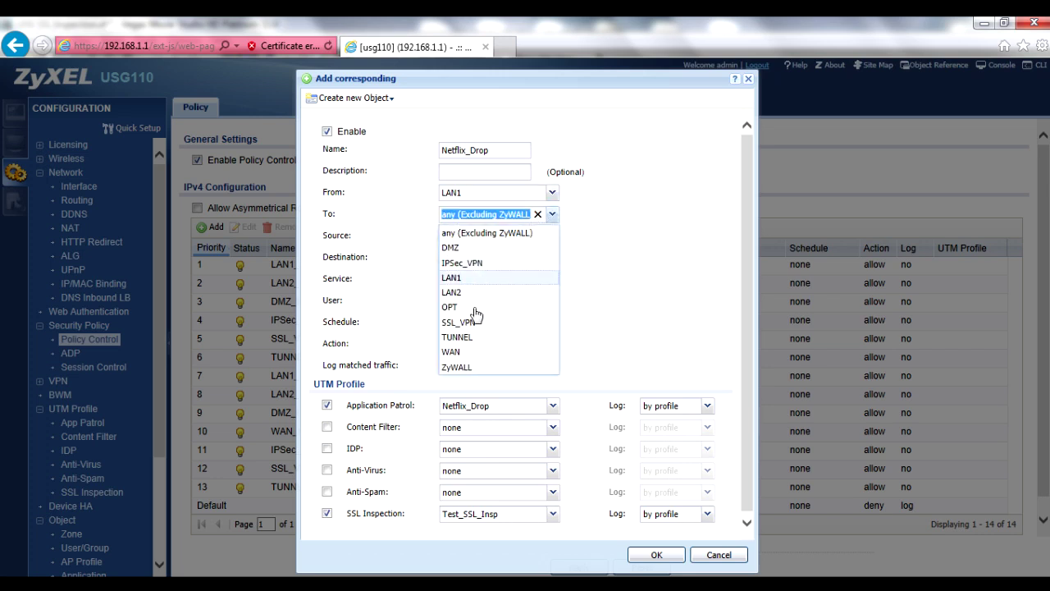
left_click(461, 353)
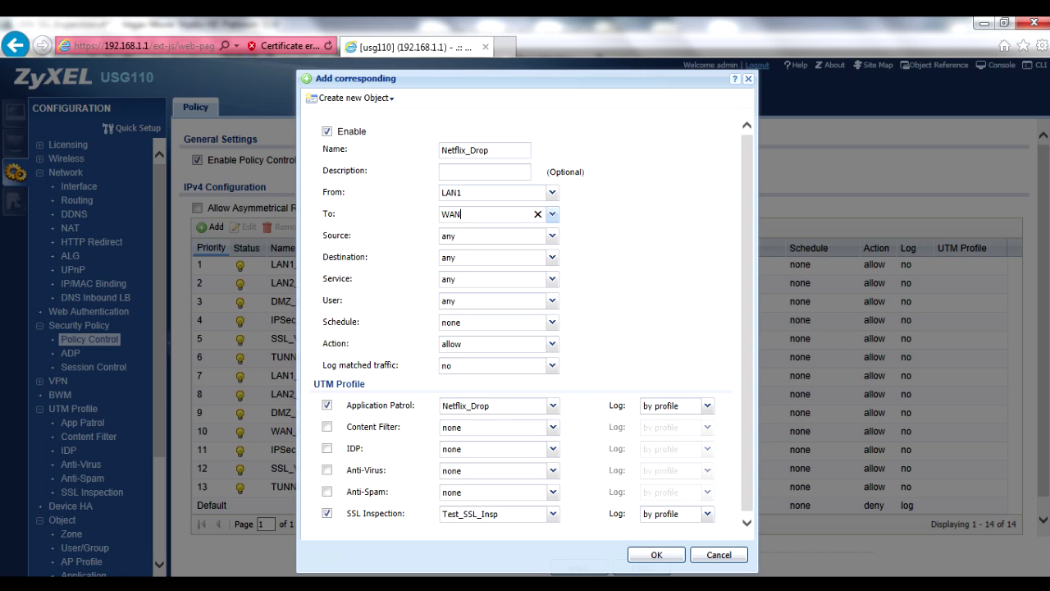